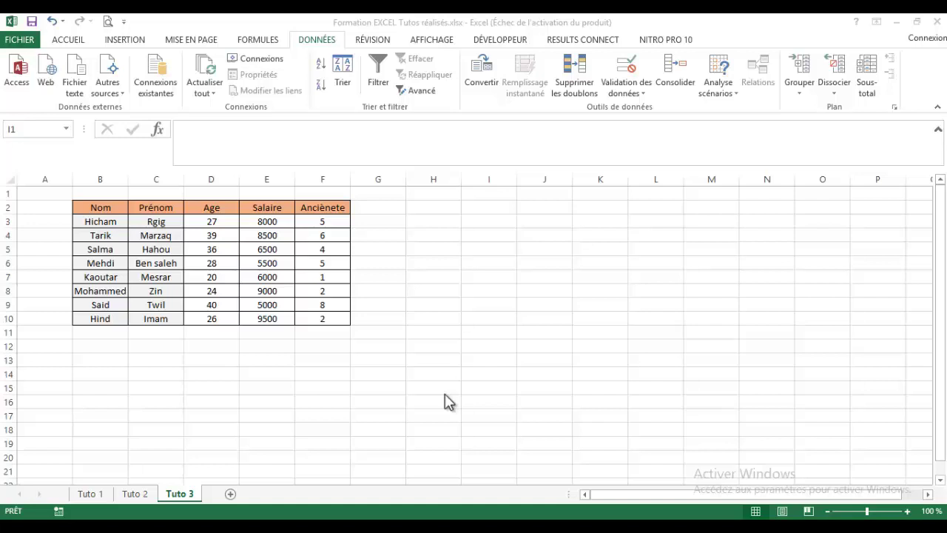
# Add a data-validation list to I3 sourced from the employee names in $B$3:$B$10.
pyautogui.click(488, 221)
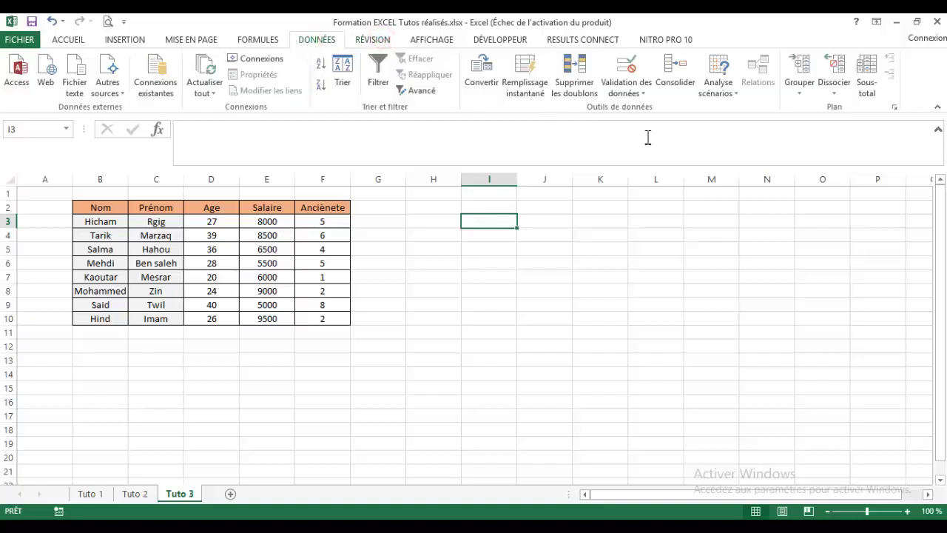
pyautogui.click(618, 88)
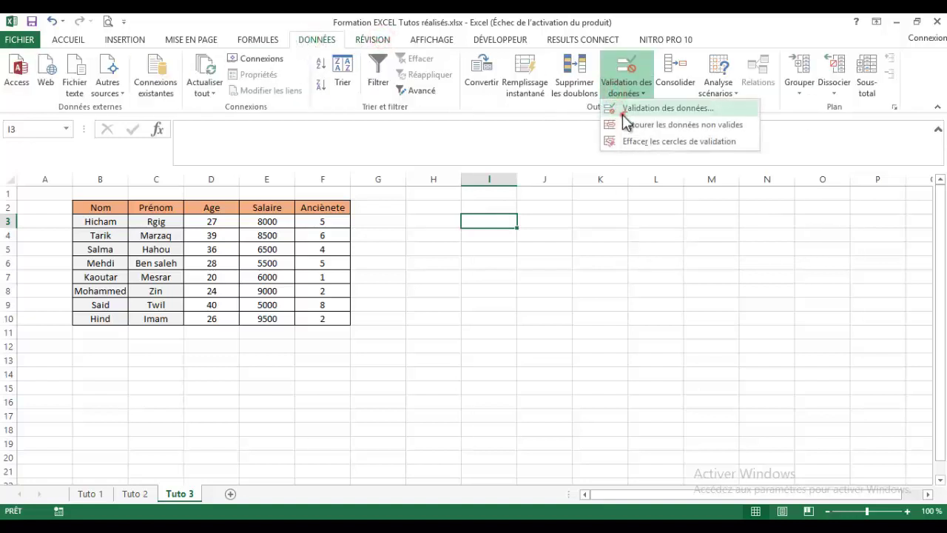
pyautogui.click(626, 110)
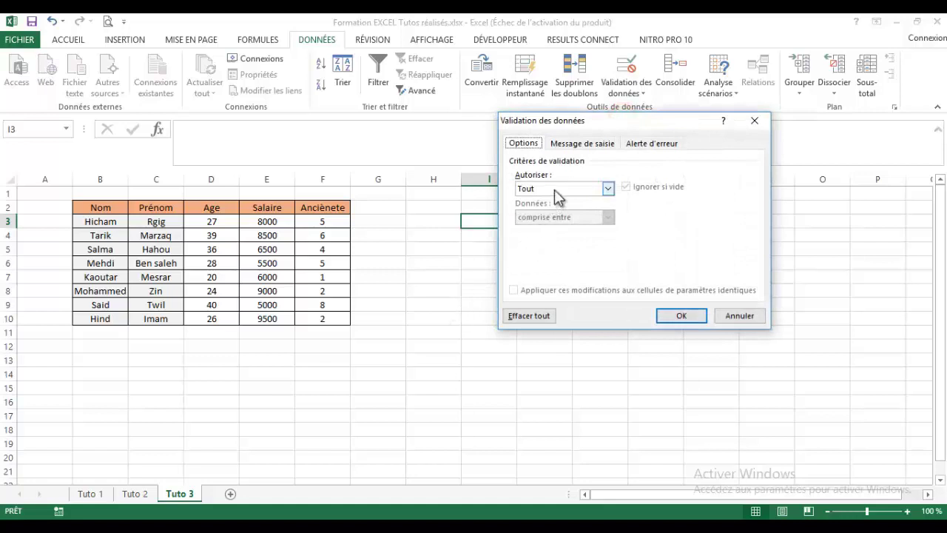
pyautogui.click(555, 188)
pyautogui.click(539, 230)
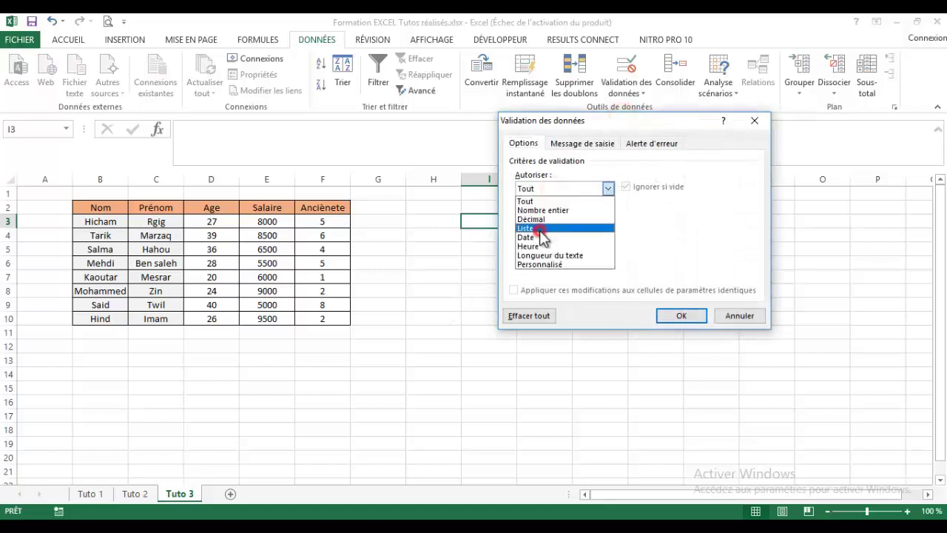
pyautogui.click(737, 245)
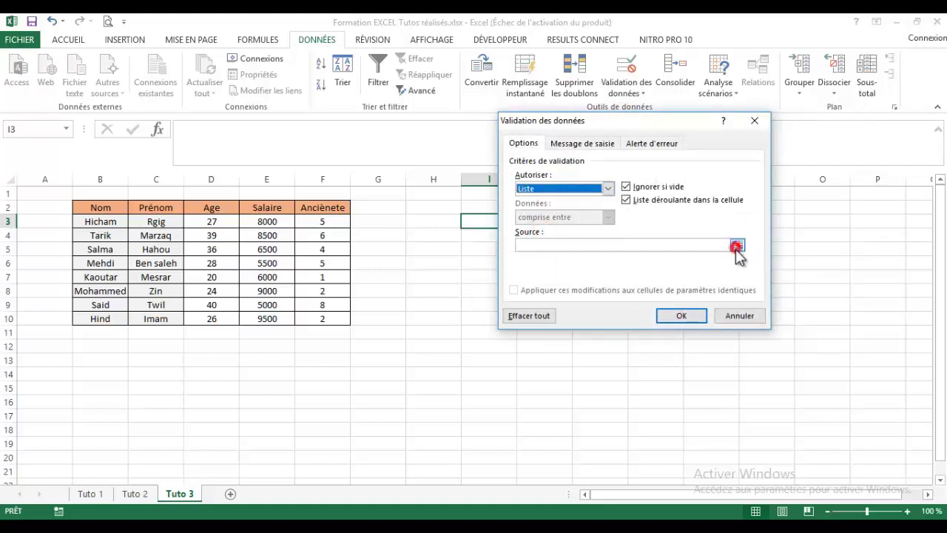
pyautogui.moveTo(96, 209)
pyautogui.mouseDown()
pyautogui.moveTo(317, 318)
pyautogui.moveTo(96, 212)
pyautogui.moveTo(101, 316)
pyautogui.mouseUp()
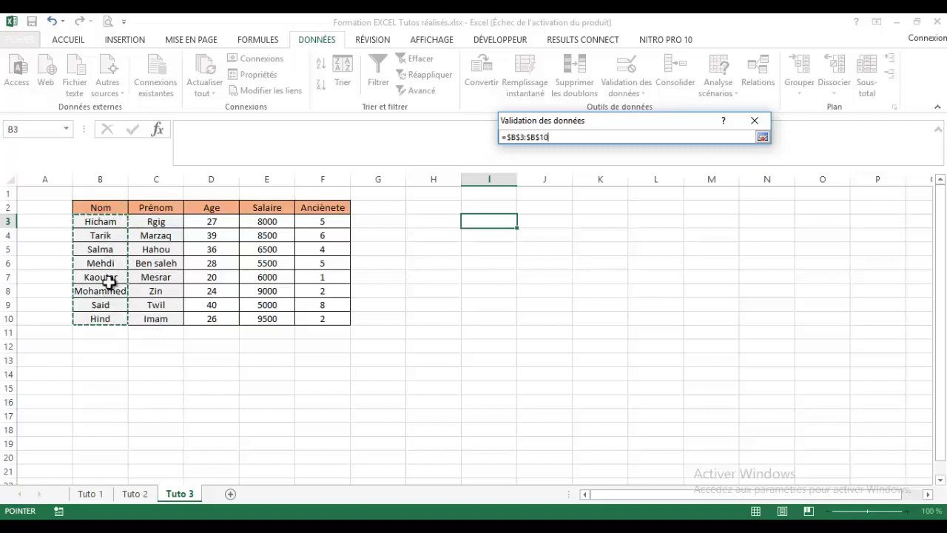
pyautogui.click(762, 137)
pyautogui.click(671, 314)
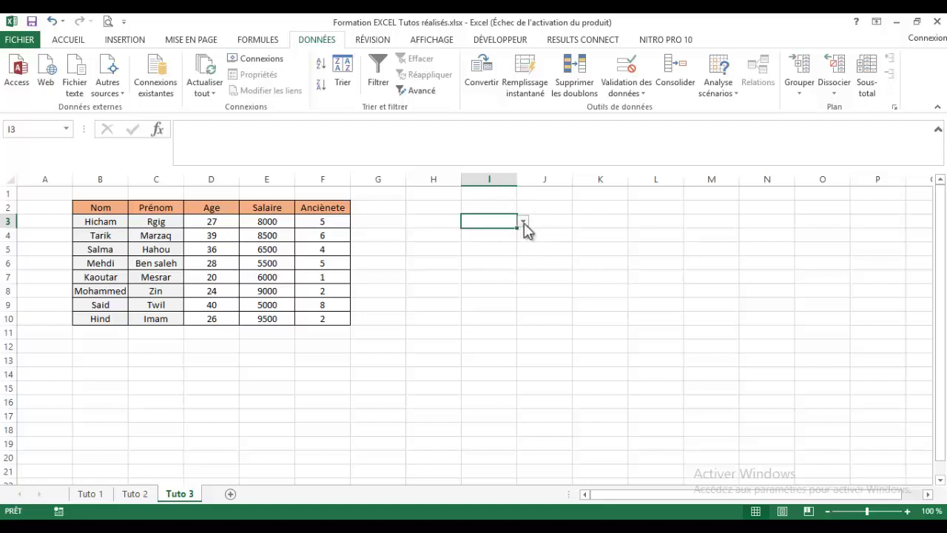
# Test the I3 dropdown by picking the first employee, then the row-6 employee.
pyautogui.click(522, 222)
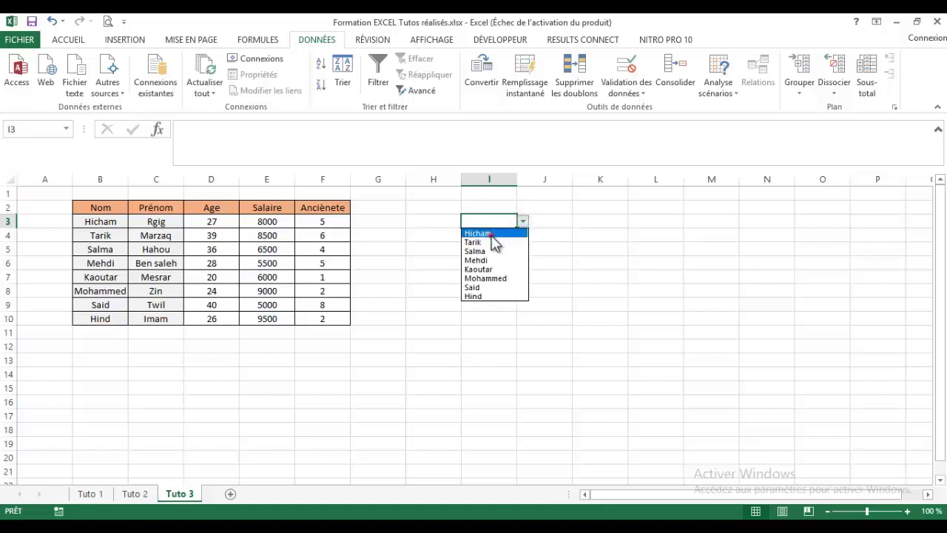
pyautogui.click(491, 235)
pyautogui.click(522, 222)
pyautogui.click(478, 261)
pyautogui.click(522, 227)
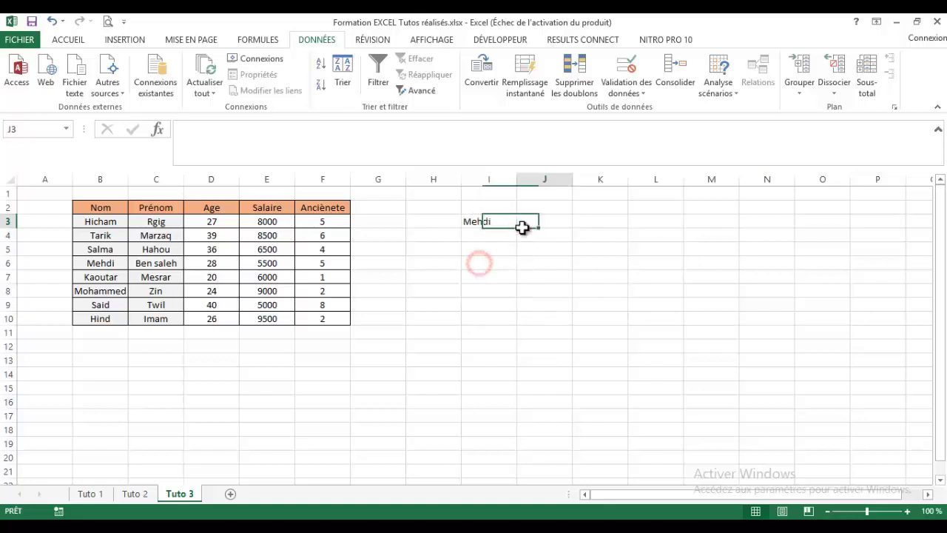
pyautogui.click(508, 222)
pyautogui.click(524, 223)
pyautogui.click(508, 222)
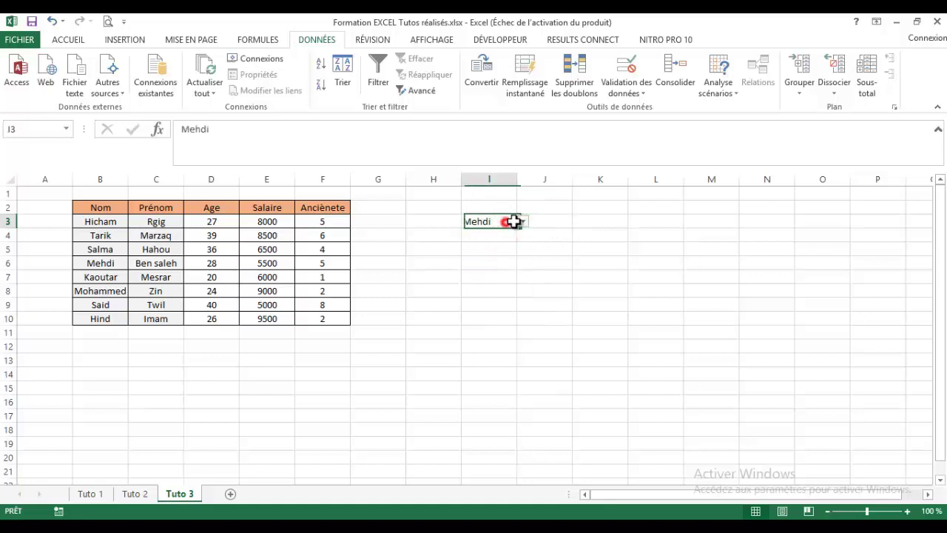
# Try another name in I3, then settle it back on the row-6 employee.
pyautogui.click(522, 222)
pyautogui.click(478, 270)
pyautogui.click(523, 222)
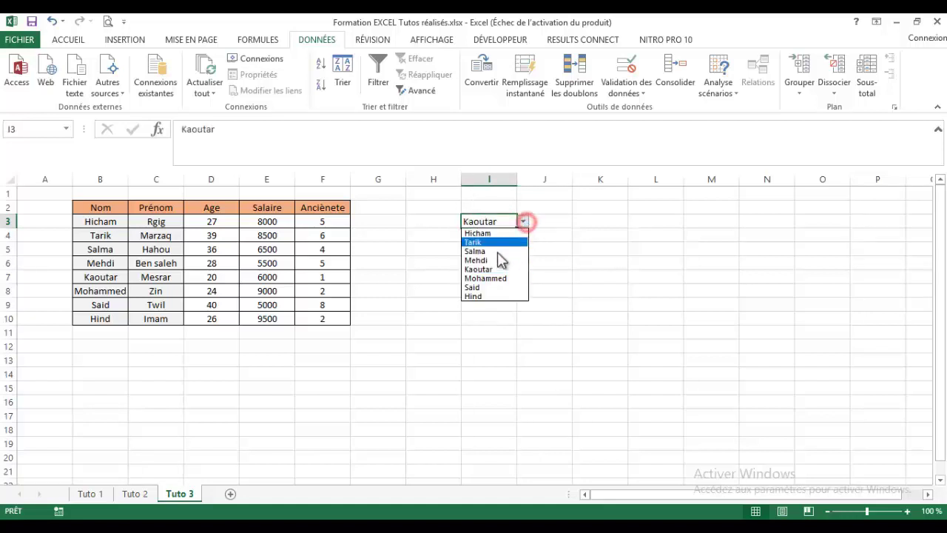
pyautogui.click(475, 260)
pyautogui.click(524, 222)
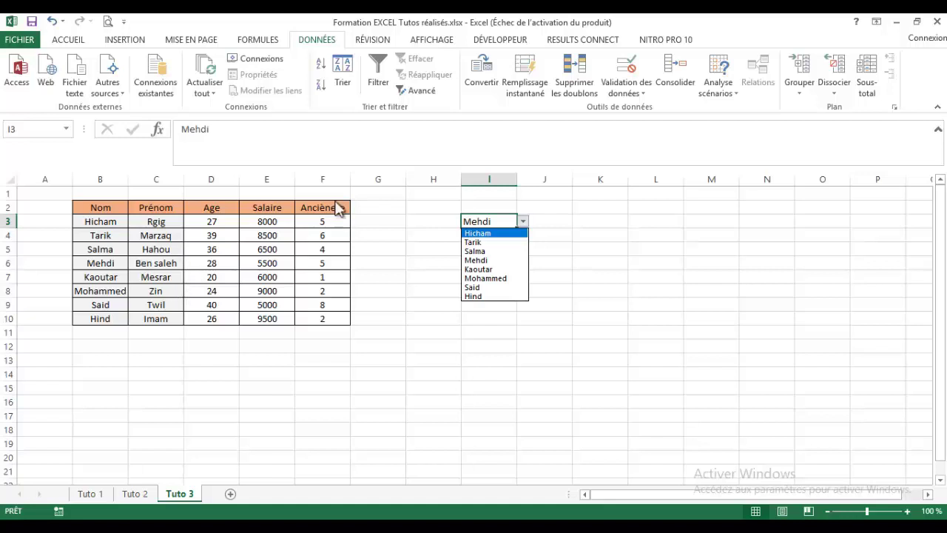
pyautogui.click(523, 222)
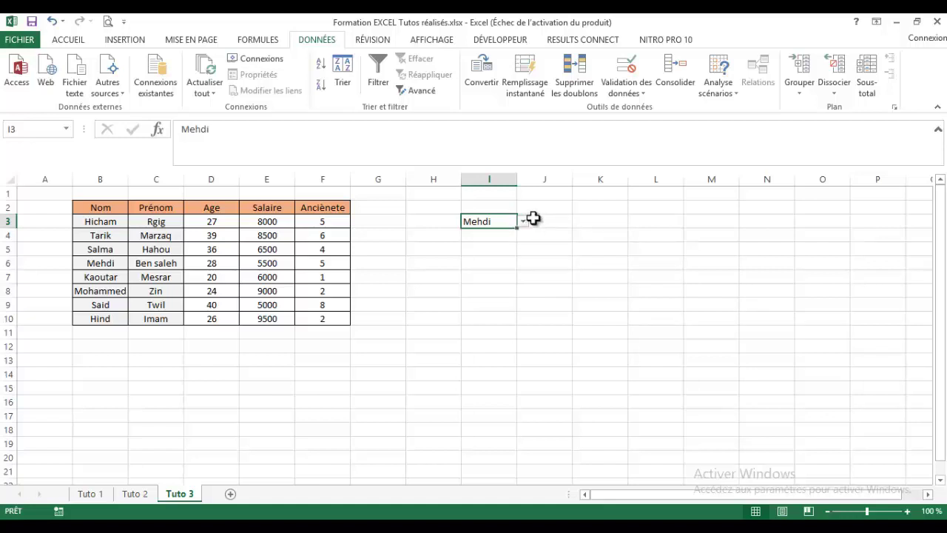
pyautogui.click(536, 218)
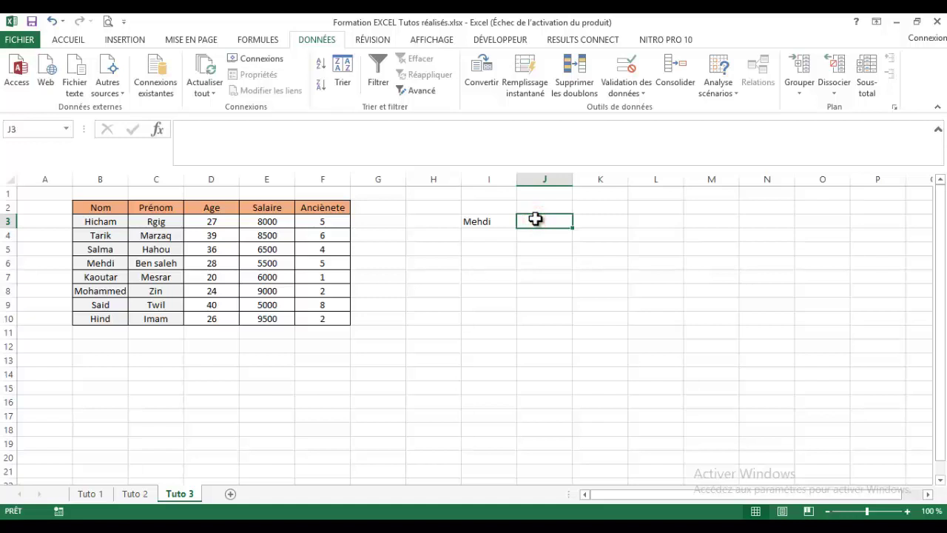
# Start =RECHERCHEV(I3;B2:F10; in J3, with I3 as lookup value and B2:F10 as range.
pyautogui.write('=')
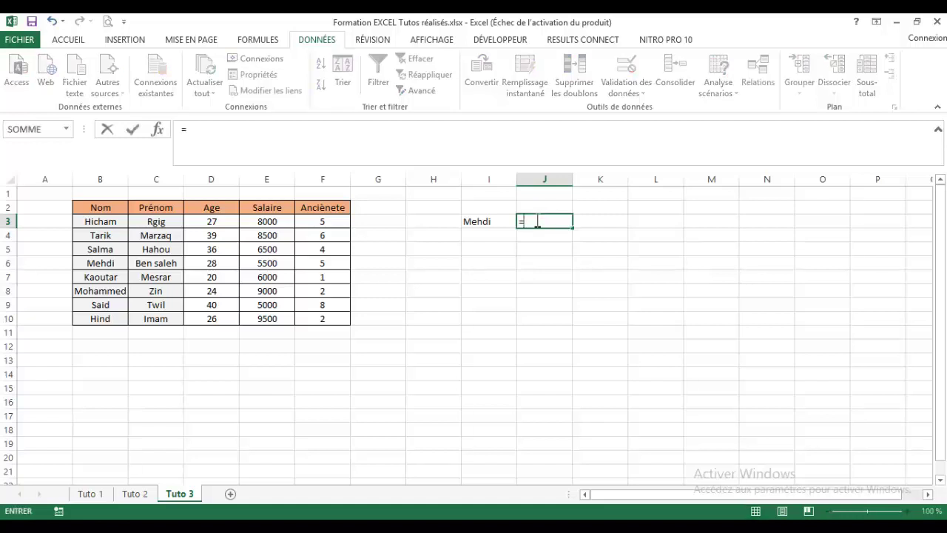
pyautogui.write('rech')
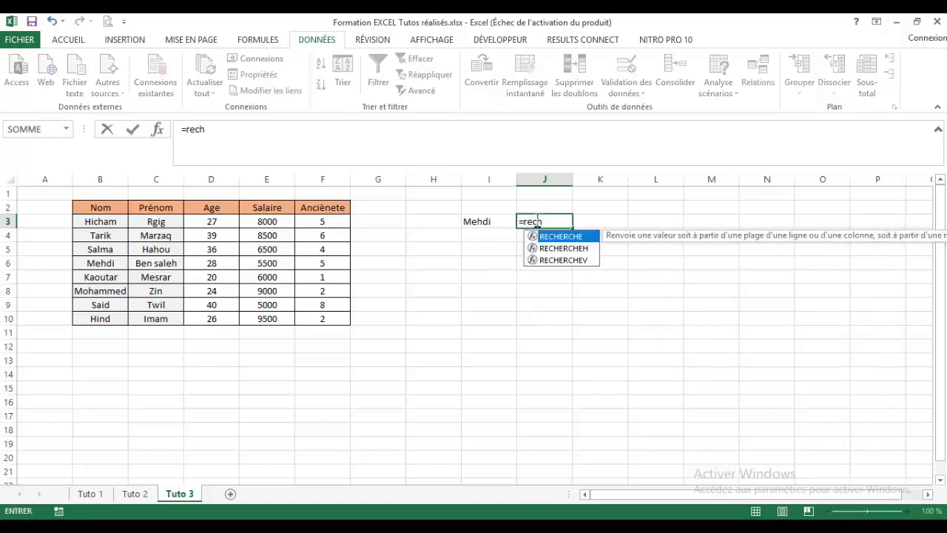
pyautogui.doubleClick(571, 260)
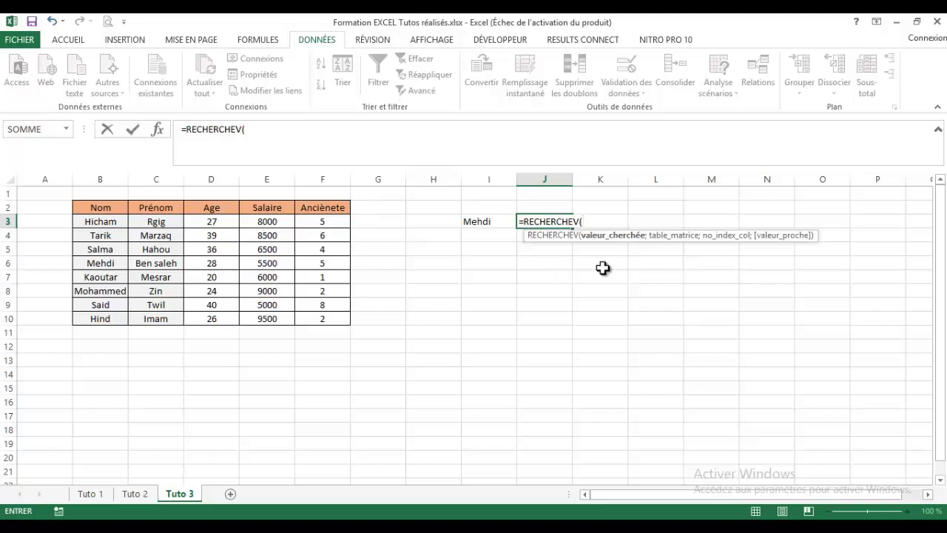
pyautogui.click(490, 220)
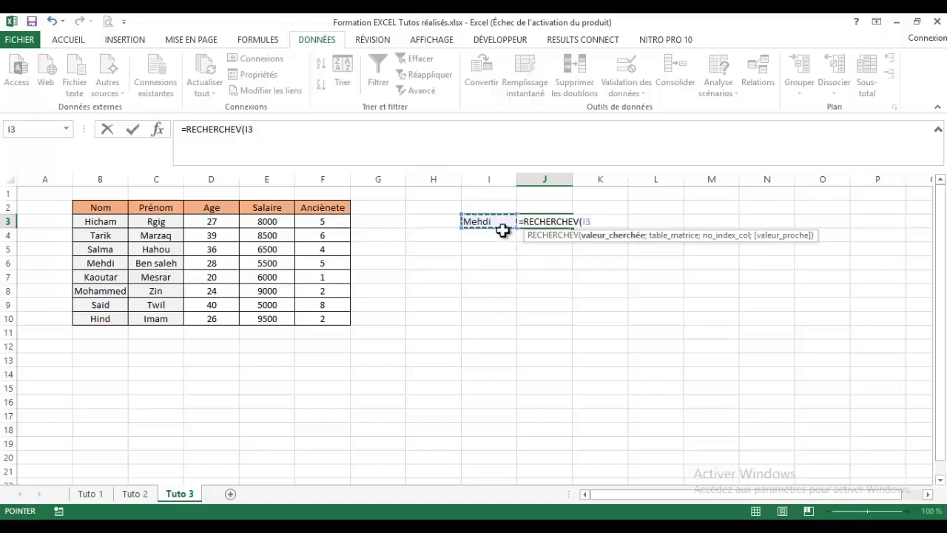
pyautogui.write(';')
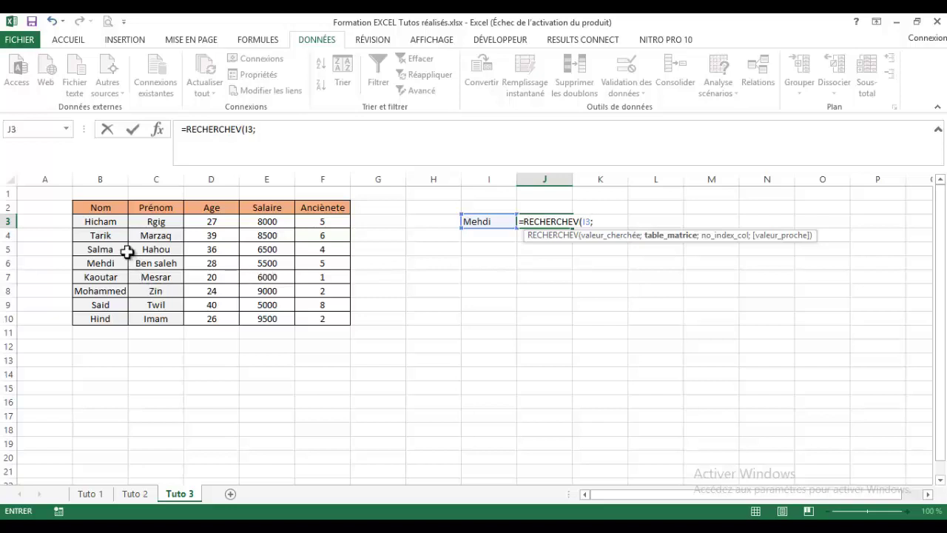
pyautogui.moveTo(101, 208)
pyautogui.mouseDown()
pyautogui.moveTo(215, 253)
pyautogui.moveTo(318, 315)
pyautogui.mouseUp()
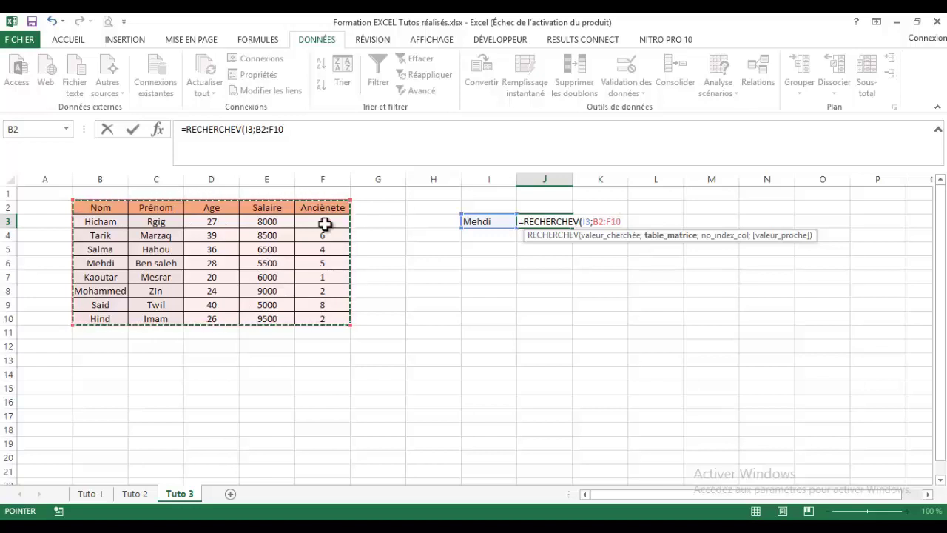
pyautogui.write(';')
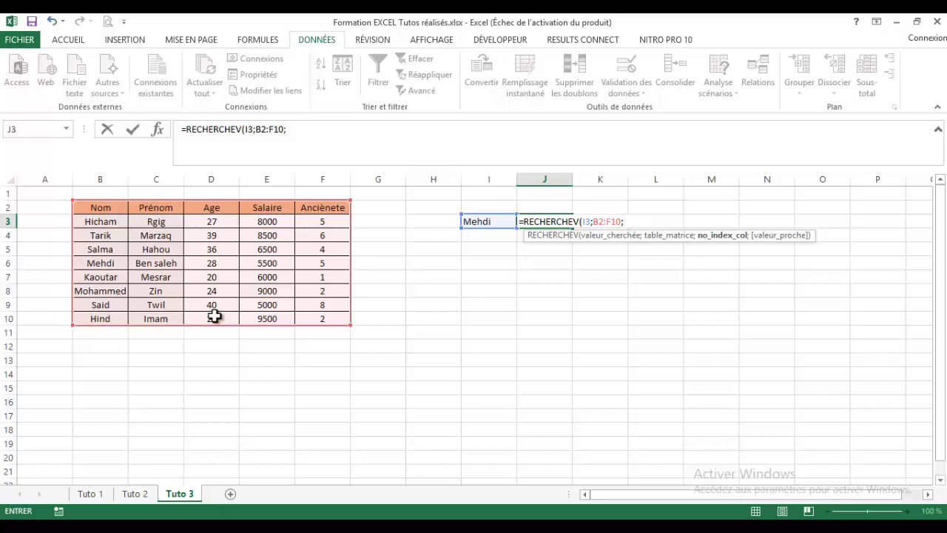
# Finish the J3 formula with column 3 and FAUX so it shows age 28.
pyautogui.write('3;')
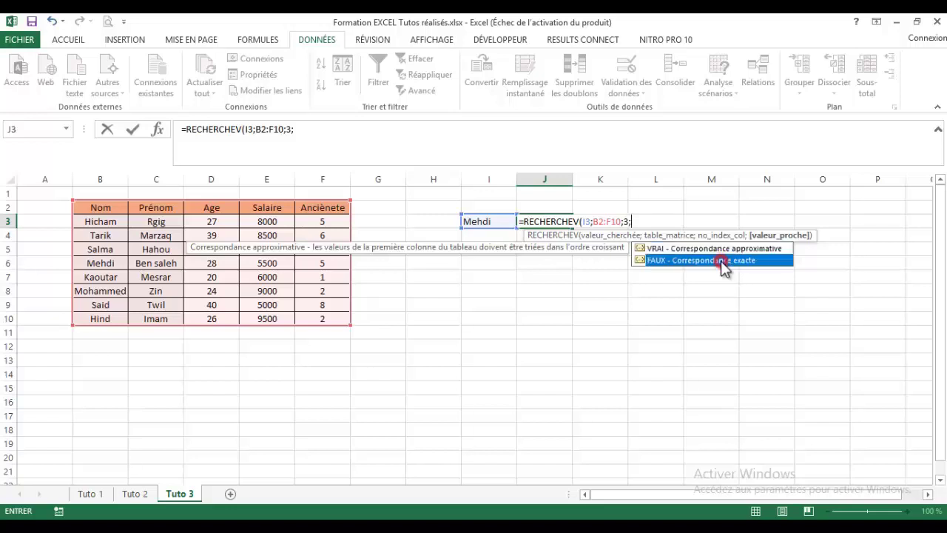
pyautogui.doubleClick(721, 260)
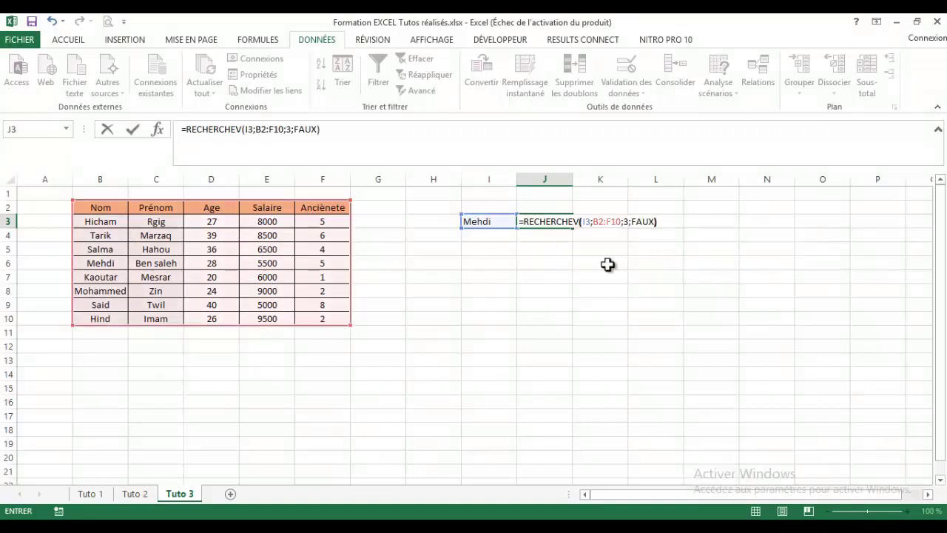
pyautogui.press('Return')
# Enter the headers Age, Salaire and Ancièneté in J2, K2 and L2.
pyautogui.click(566, 207)
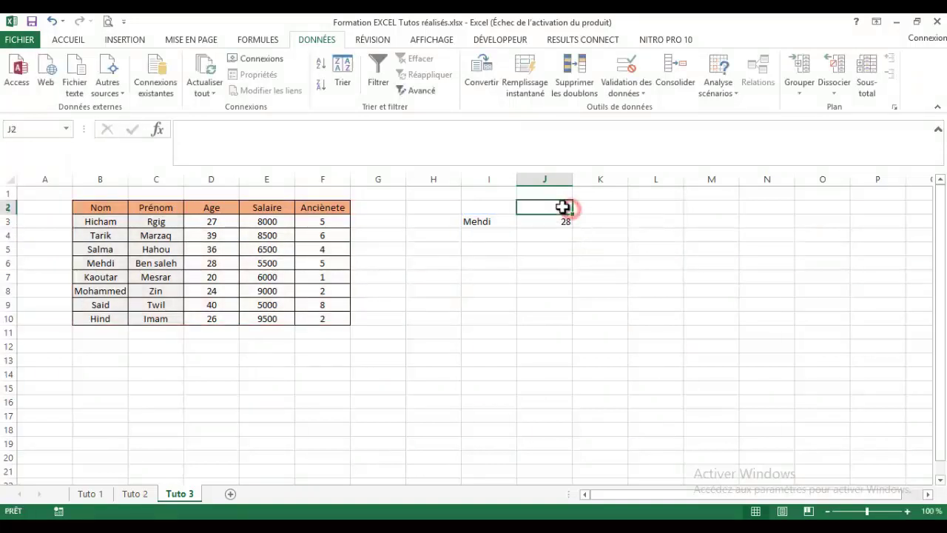
pyautogui.write('Age')
pyautogui.press('Tab')
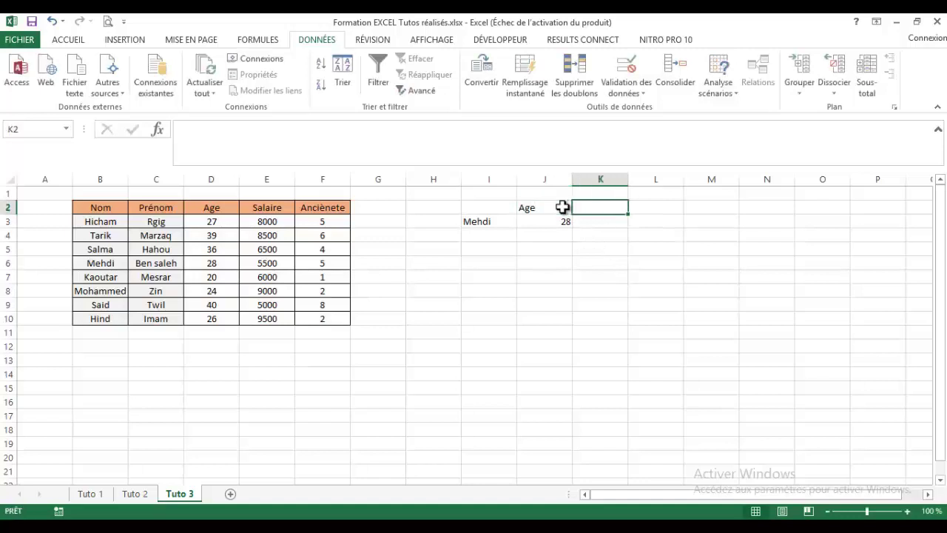
pyautogui.write('Salaire')
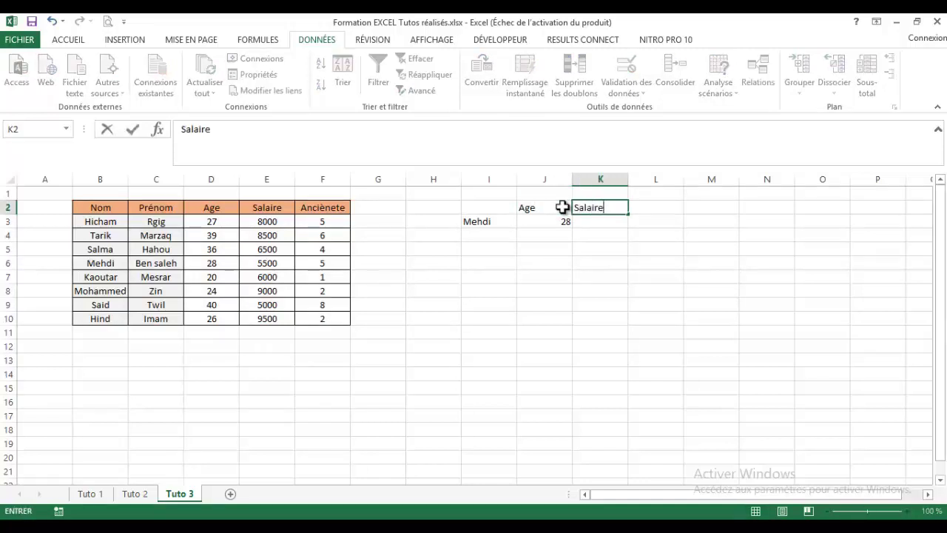
pyautogui.press('Tab')
pyautogui.write('A')
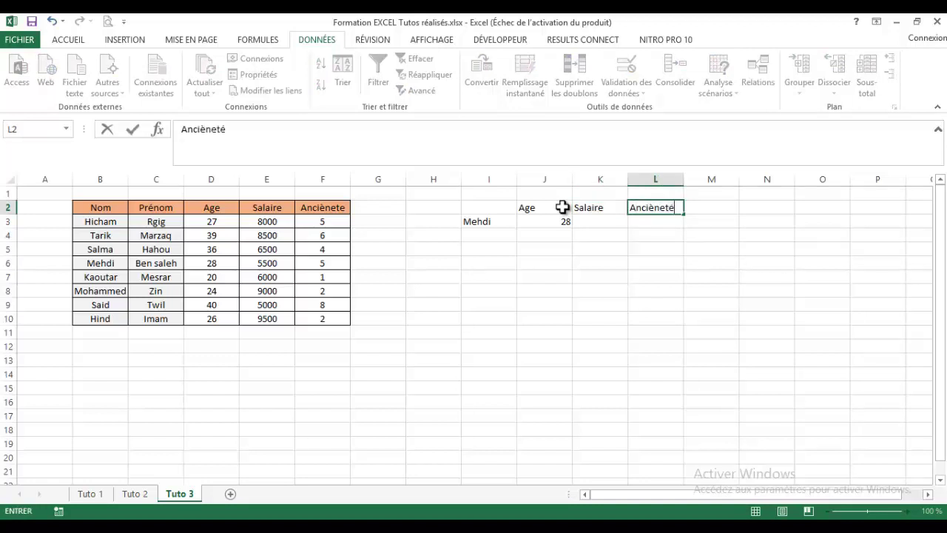
pyautogui.click(627, 264)
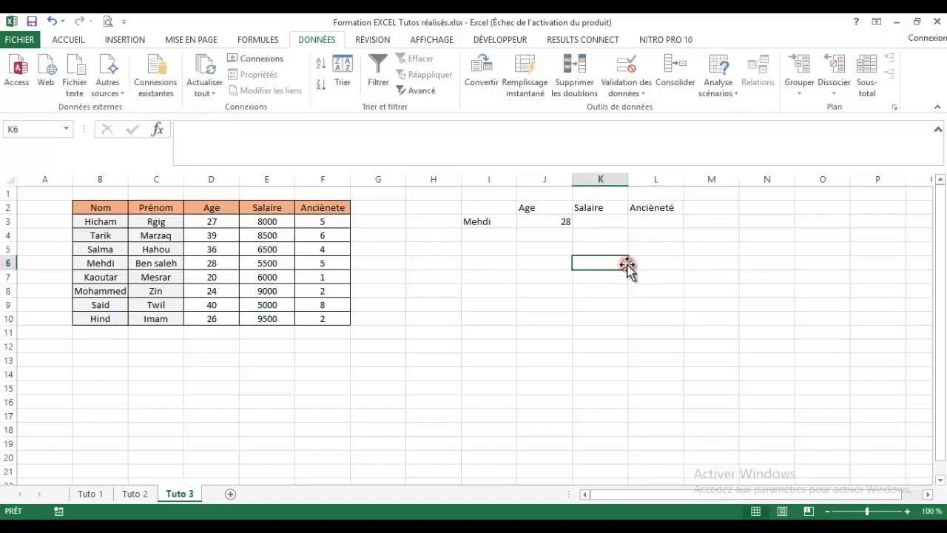
pyautogui.click(609, 227)
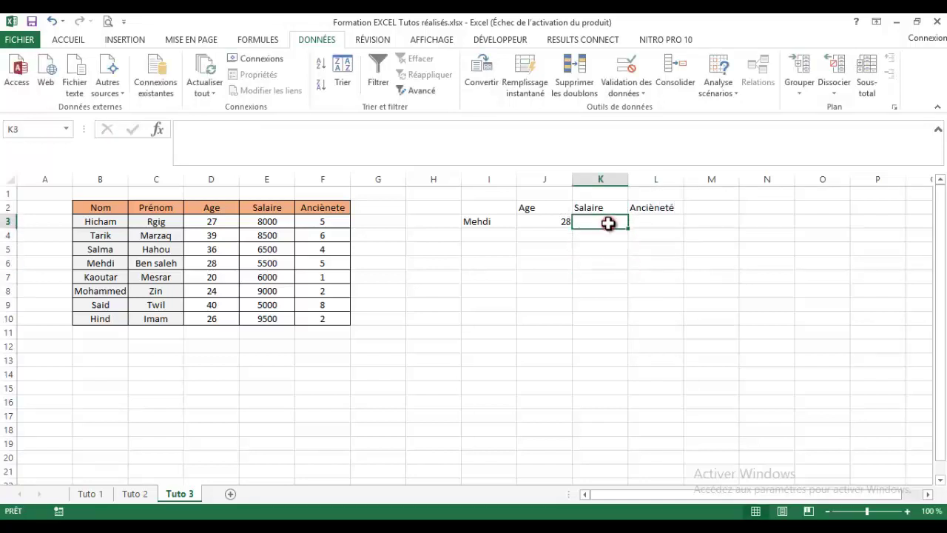
# Enter =RECHERCHEV(I3;B2:F10;4 in K3 to fetch the employee's salary.
pyautogui.write('=re')
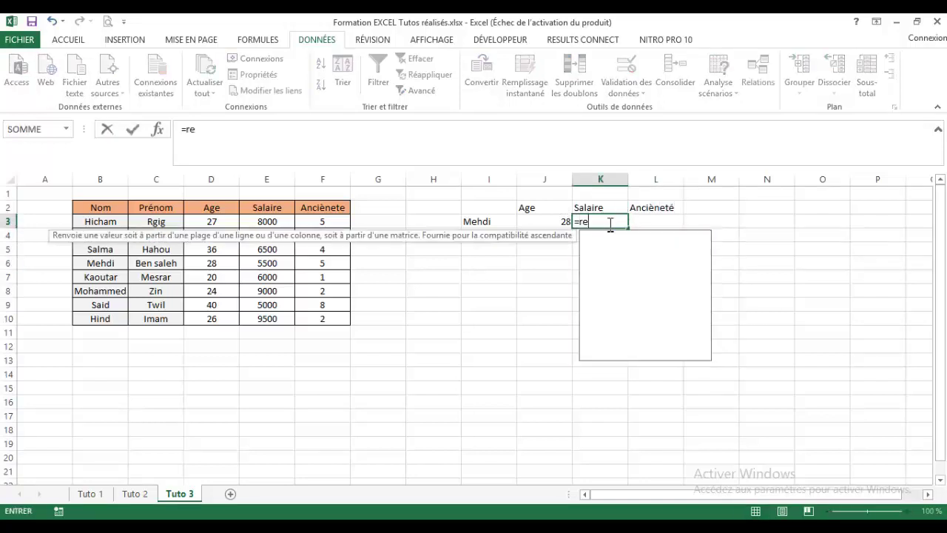
pyautogui.write('cher')
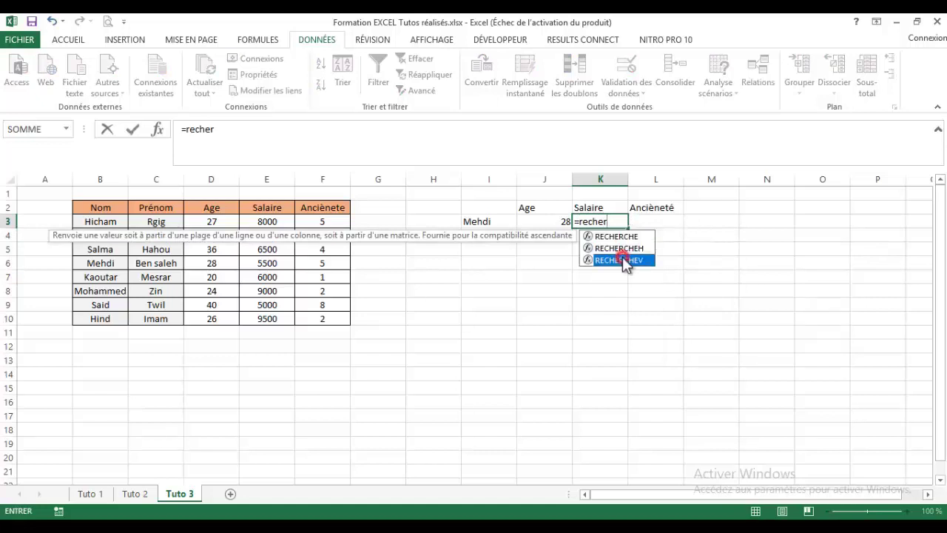
pyautogui.doubleClick(622, 259)
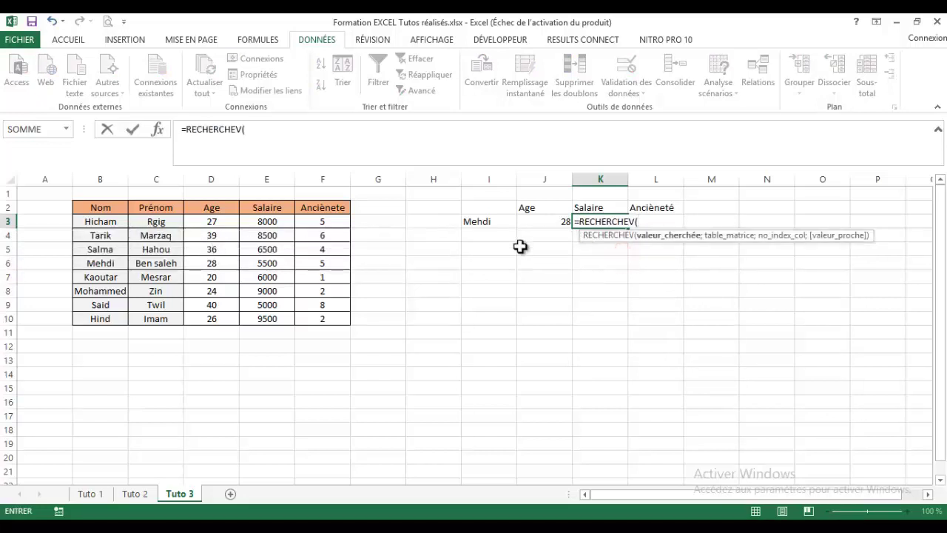
pyautogui.click(481, 222)
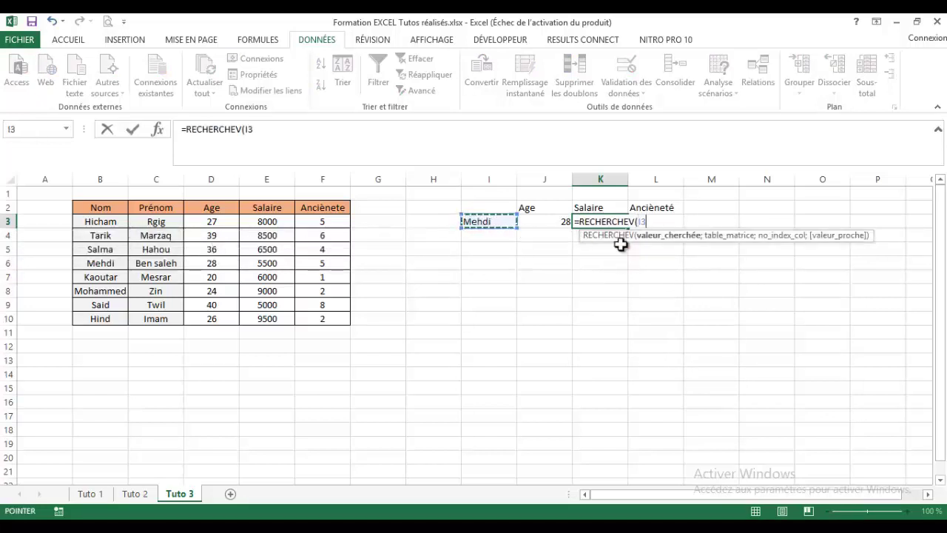
pyautogui.write(';')
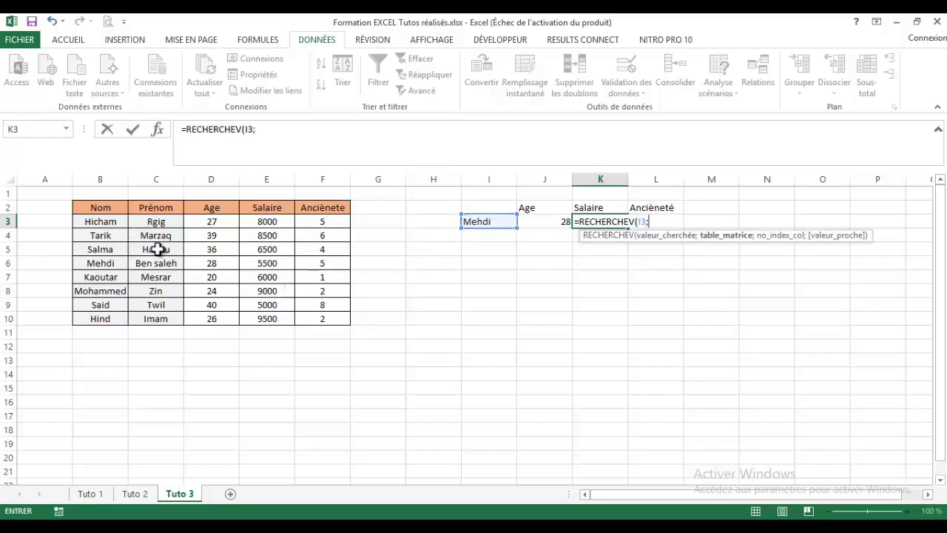
pyautogui.moveTo(100, 207); pyautogui.dragTo(314, 317)
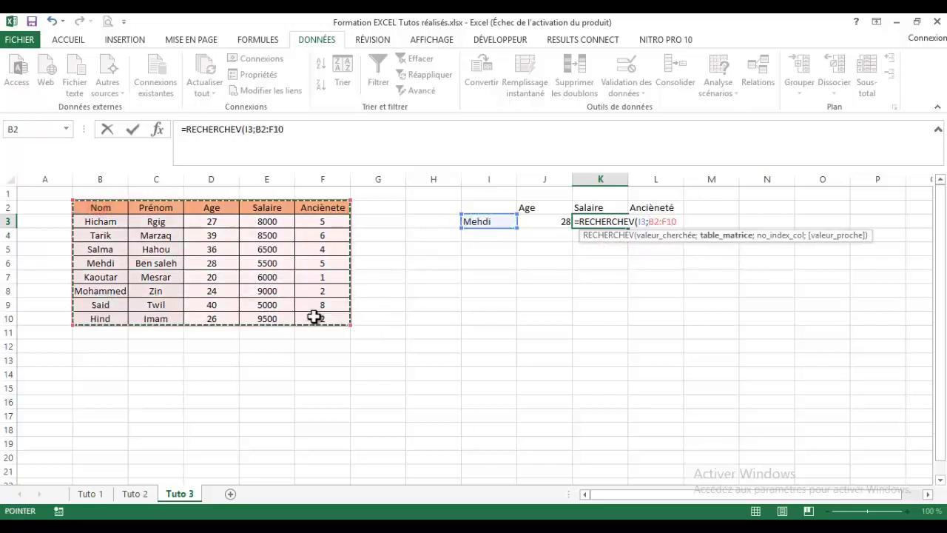
pyautogui.write(';4')
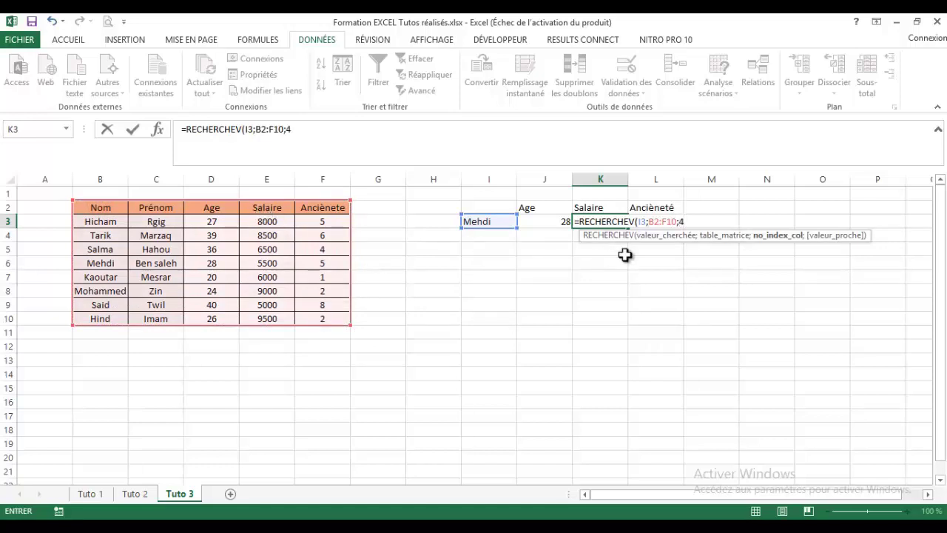
pyautogui.press('Return')
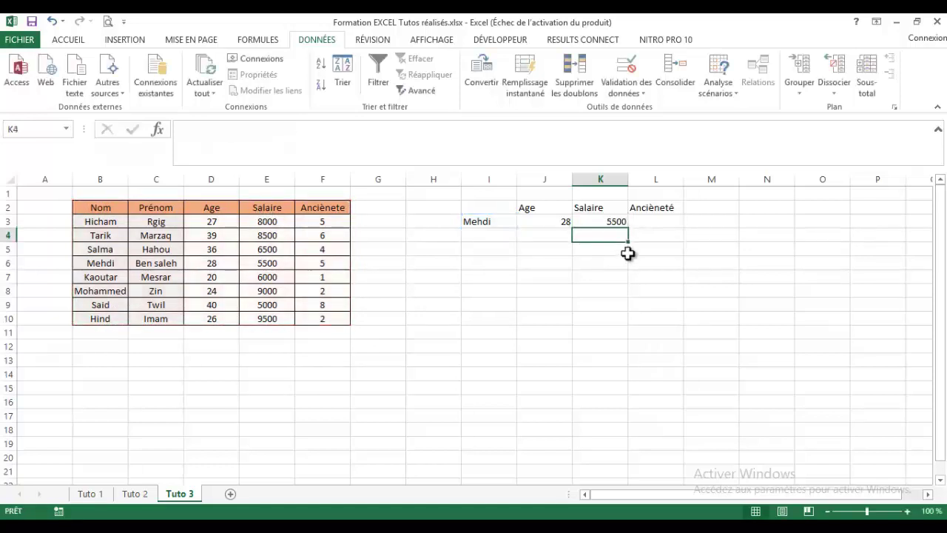
# Pick Salma in the I3 dropdown so Age and Salaire show 36 and 9500.
pyautogui.click(486, 227)
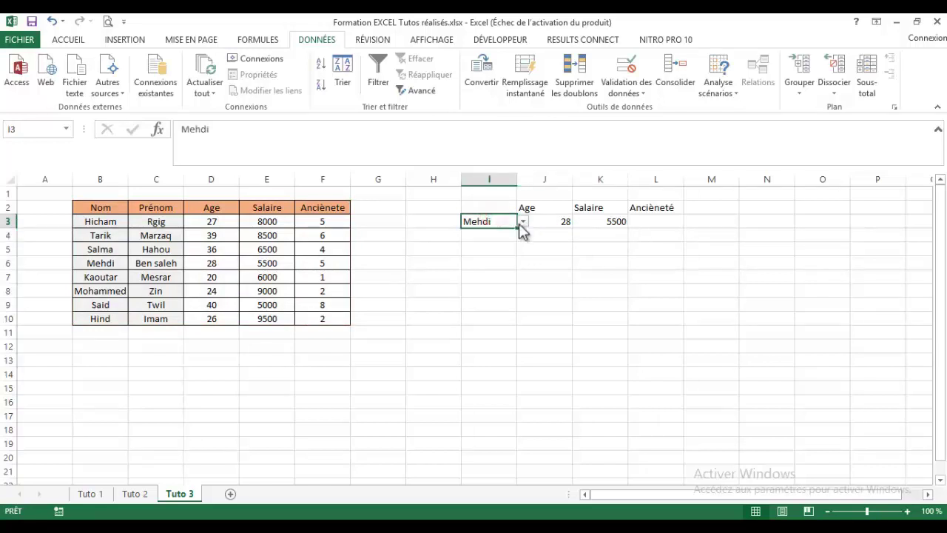
pyautogui.click(522, 222)
pyautogui.click(475, 251)
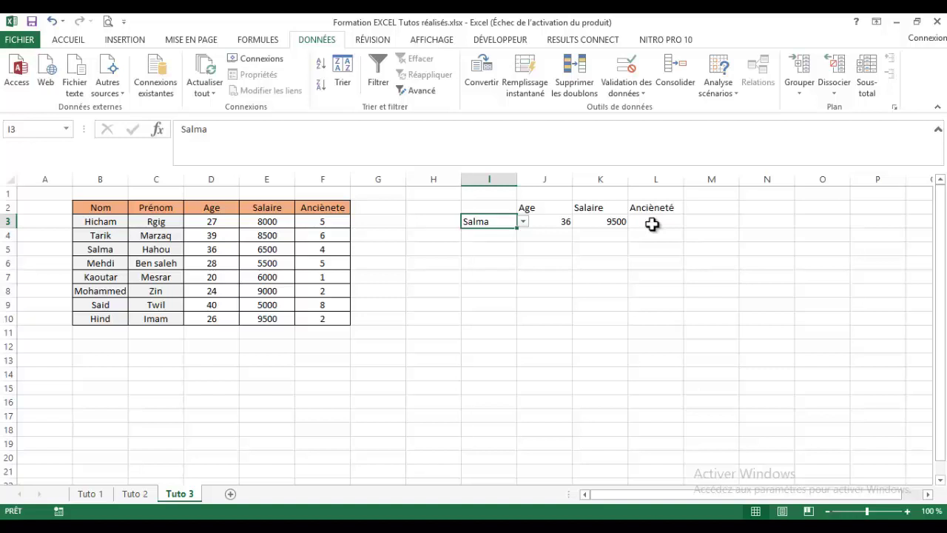
# Enter =RECHERCHEV(I3;B2:F10;5;FAUX) in L3, returning Salma's seniority of 4.
pyautogui.click(652, 224)
pyautogui.write('=')
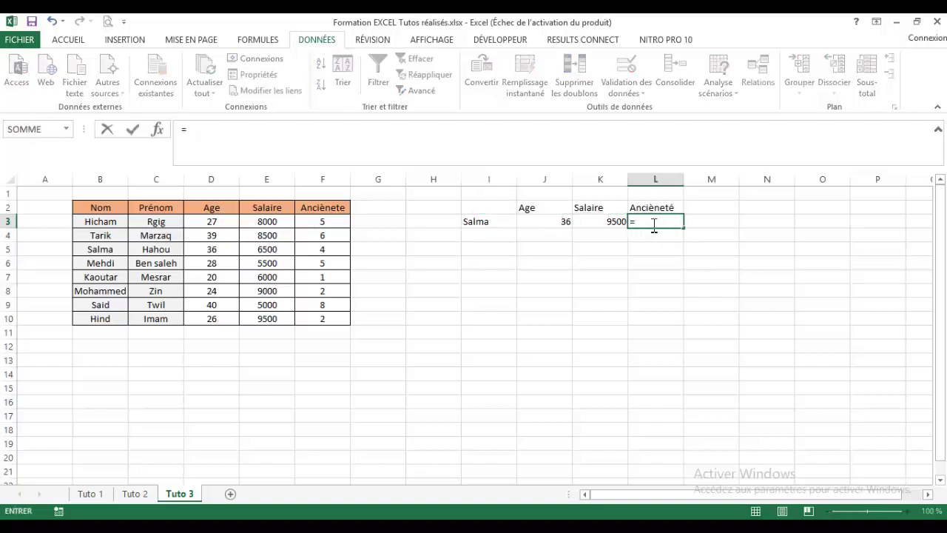
pyautogui.write('reche')
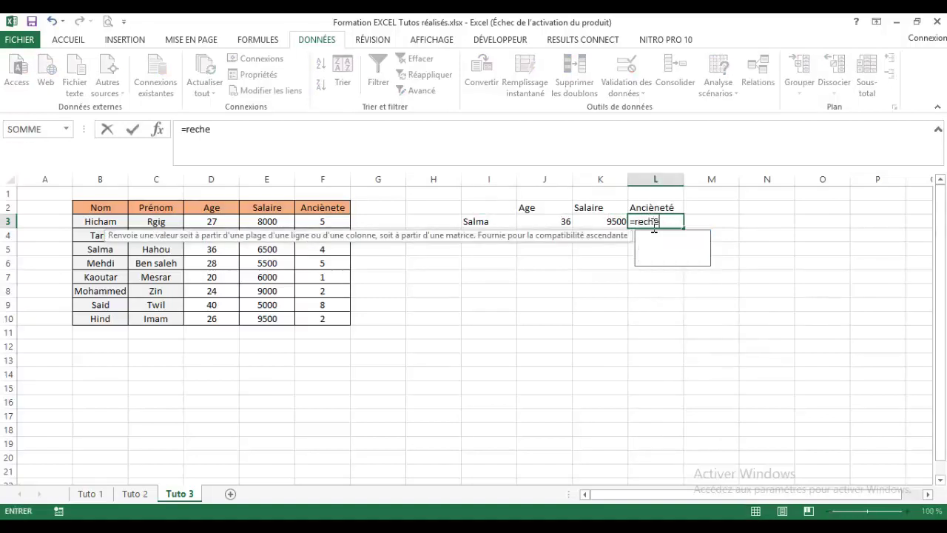
pyautogui.write('rche')
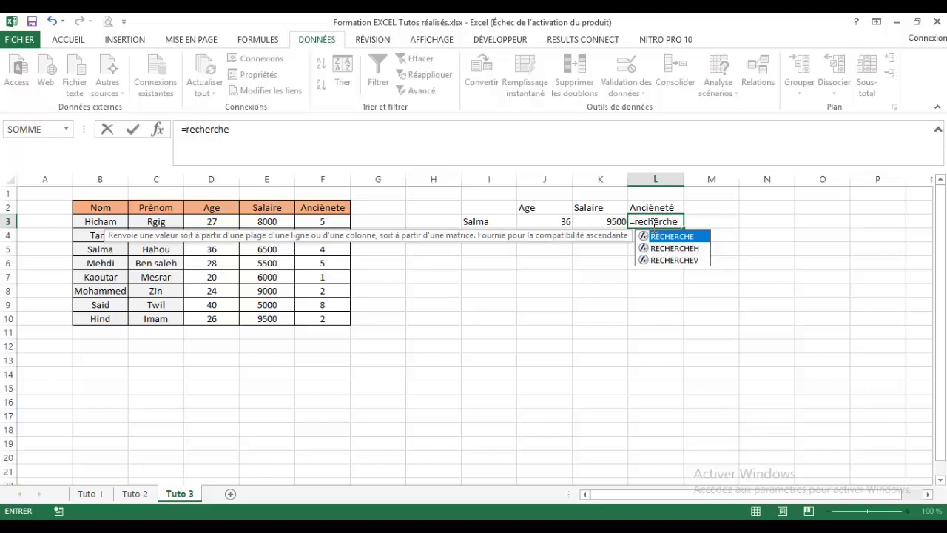
pyautogui.doubleClick(682, 260)
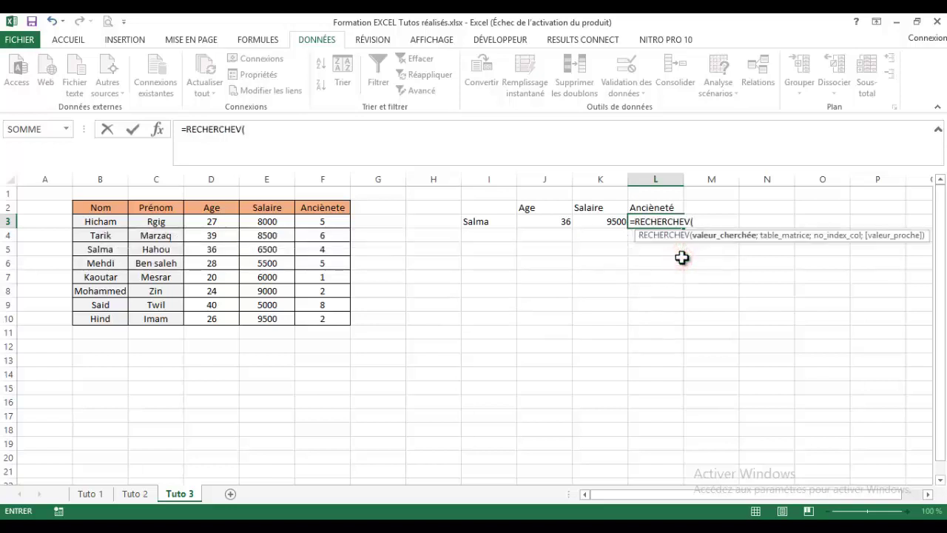
pyautogui.click(480, 224)
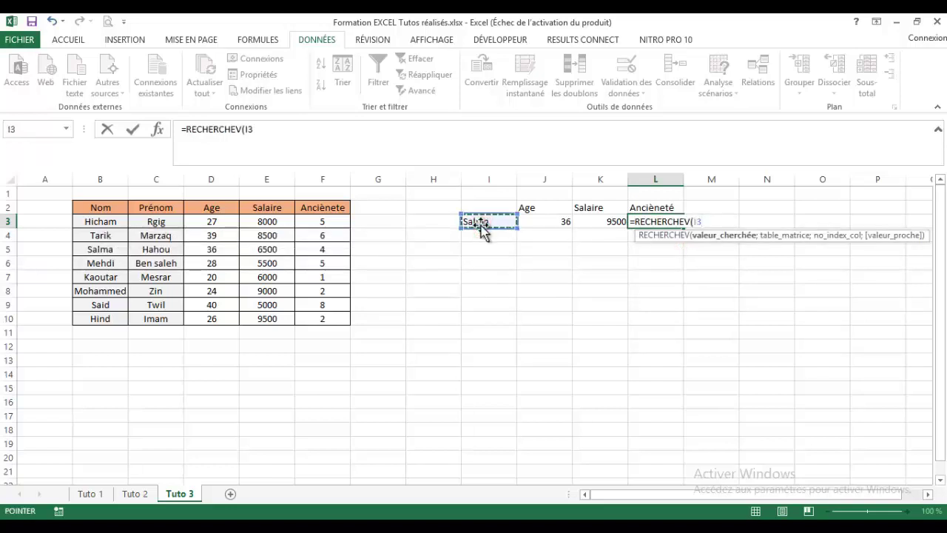
pyautogui.write(';')
pyautogui.click(106, 208)
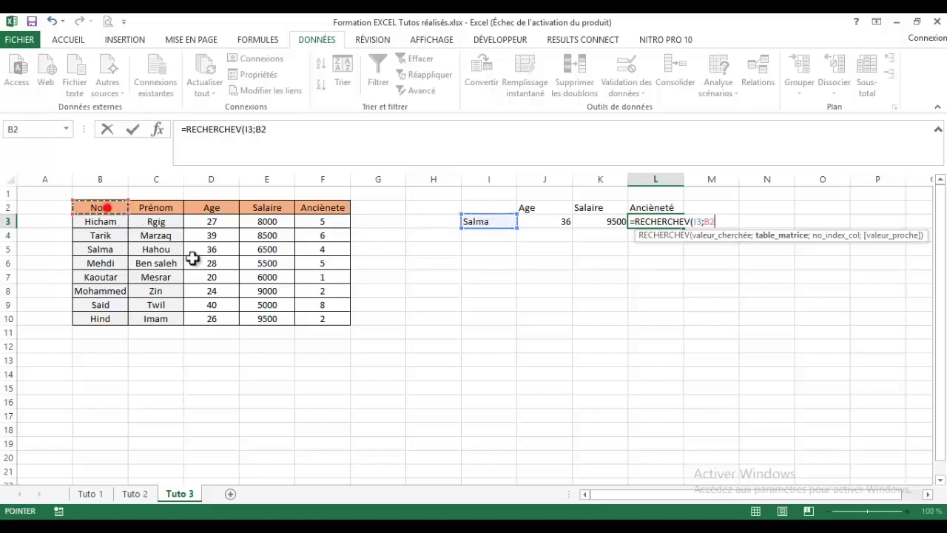
pyautogui.moveTo(193, 257); pyautogui.dragTo(325, 317)
pyautogui.write(';')
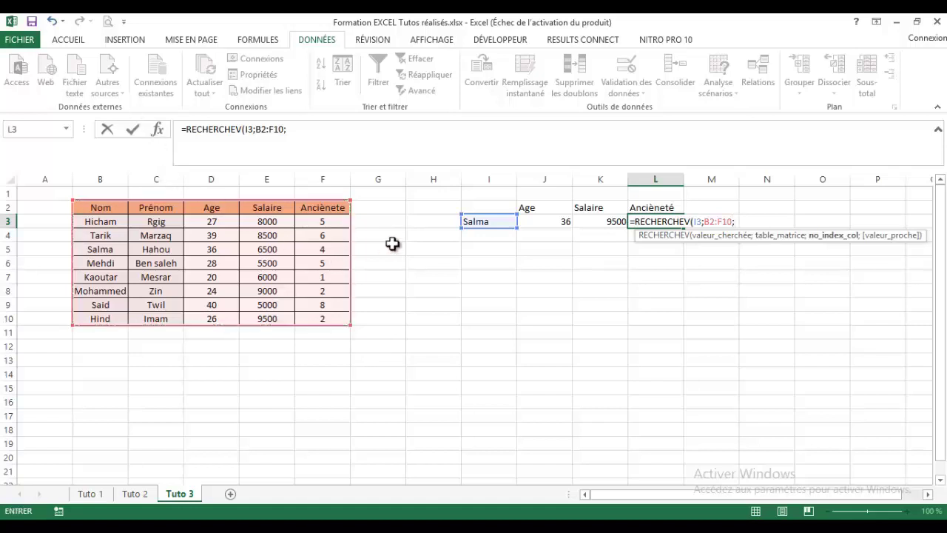
pyautogui.write('5;')
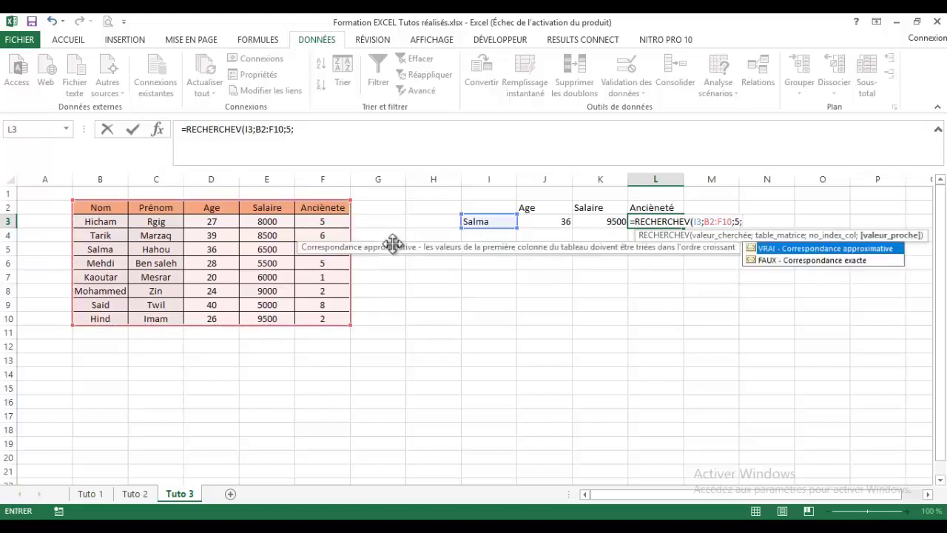
pyautogui.doubleClick(840, 260)
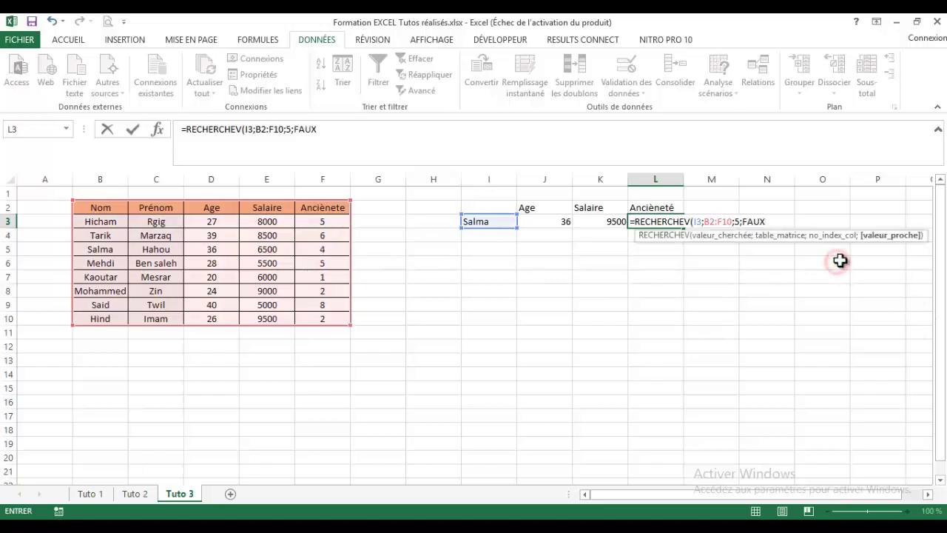
pyautogui.write(')')
pyautogui.press('Return')
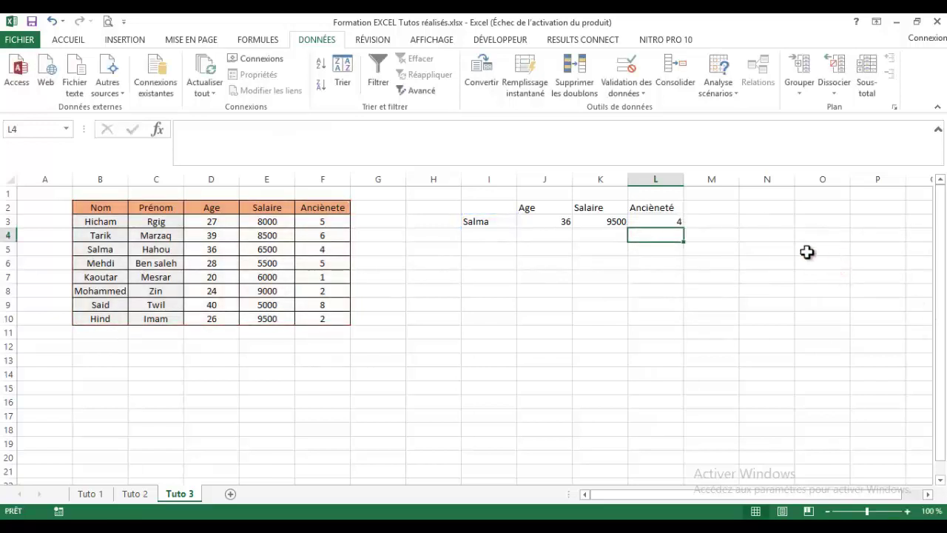
# Cycle I3 through Hind and Said, ending on Mehdi: age 28, salary 5500, seniority 5.
pyautogui.click(470, 221)
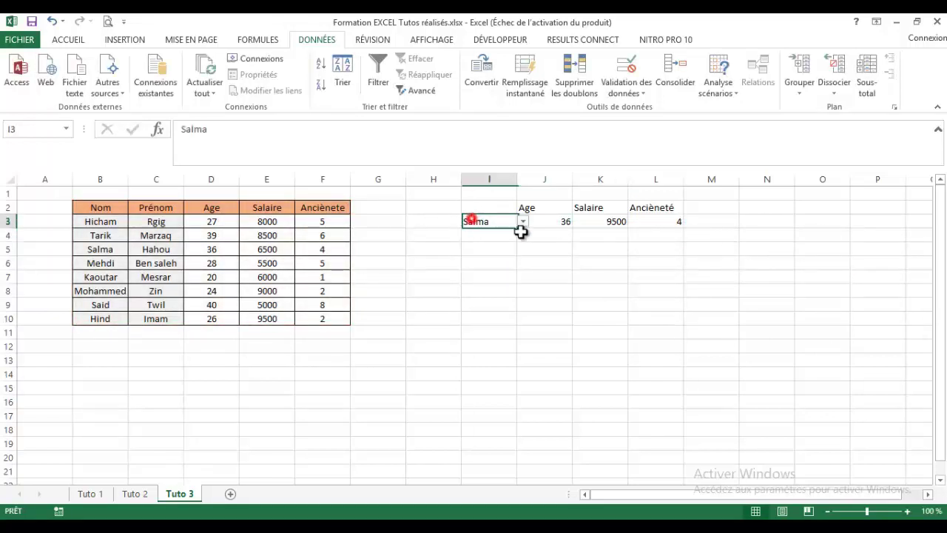
pyautogui.click(521, 221)
pyautogui.click(488, 296)
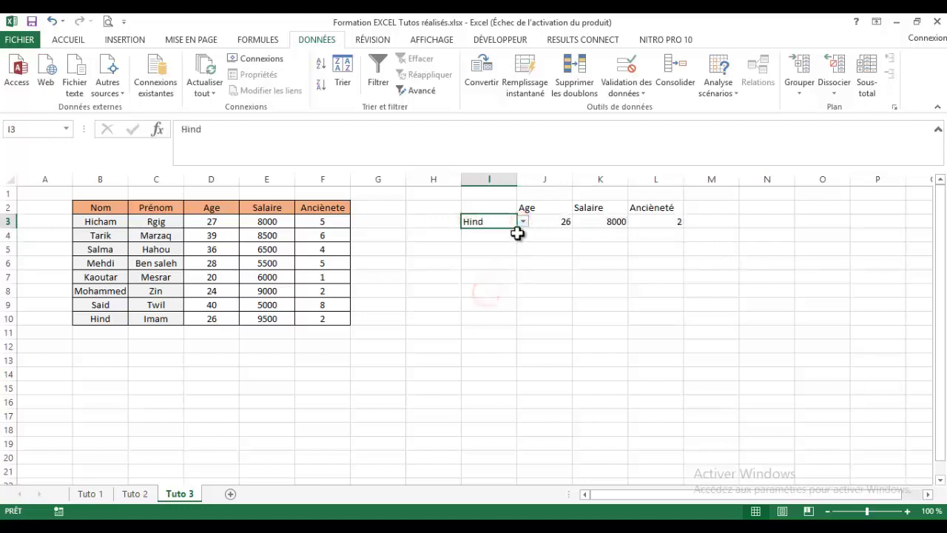
pyautogui.click(522, 222)
pyautogui.click(488, 287)
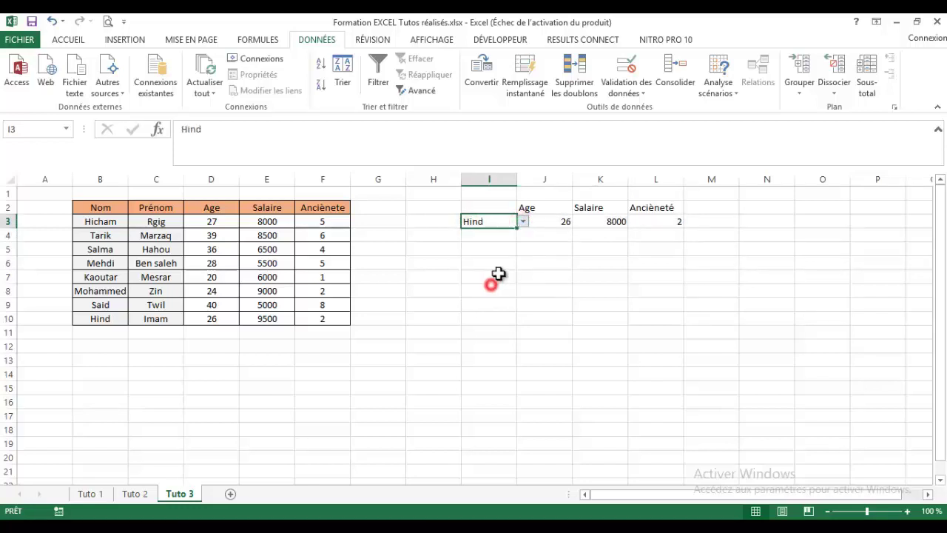
pyautogui.click(522, 222)
pyautogui.click(478, 261)
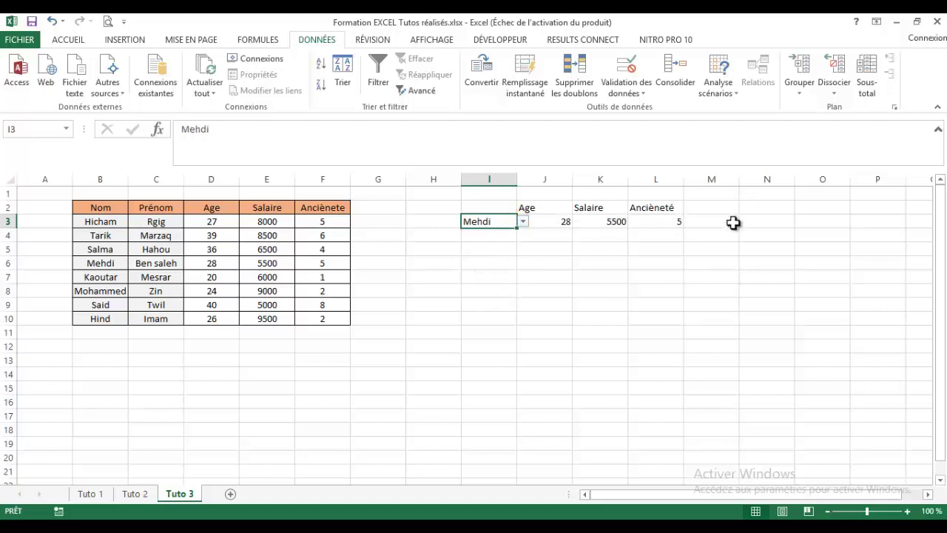
# Select the employee table's header row B2:F2.
pyautogui.click(708, 218)
pyautogui.click(705, 209)
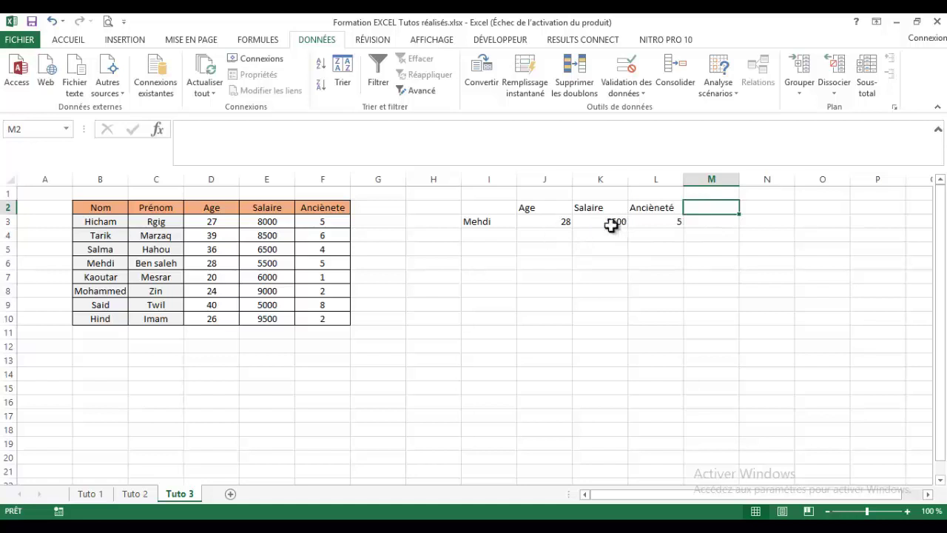
pyautogui.moveTo(107, 208); pyautogui.dragTo(320, 210)
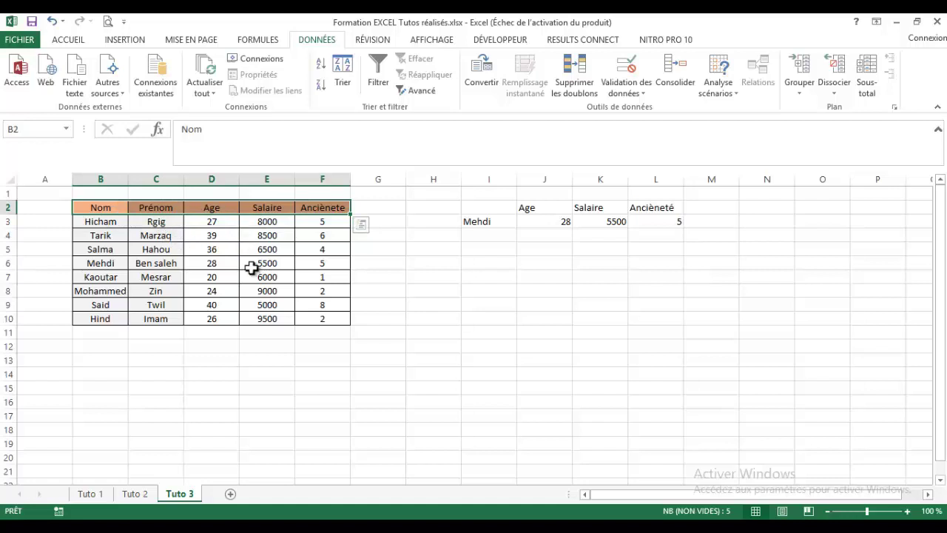
# Add AutoFilter arrows to the headers and filter the Nom column to Hicham only.
pyautogui.click(373, 85)
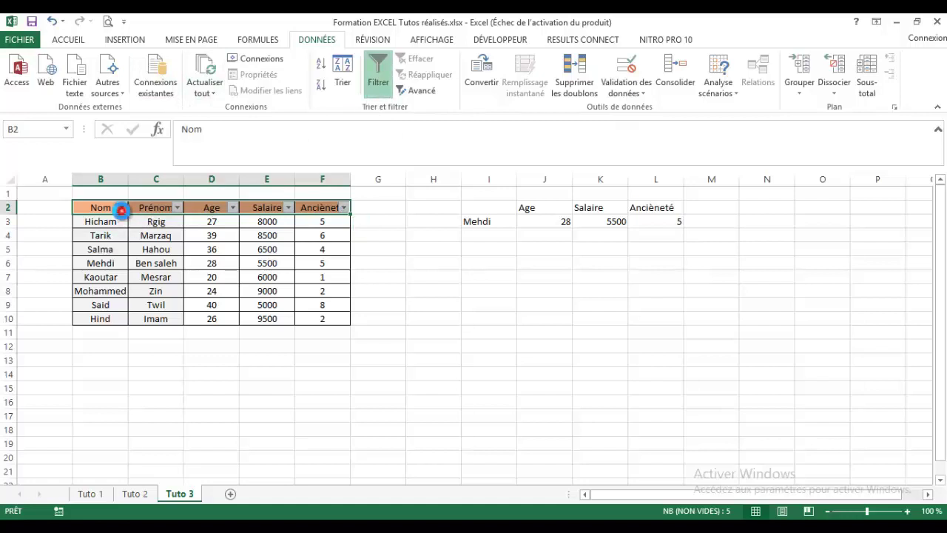
pyautogui.click(121, 208)
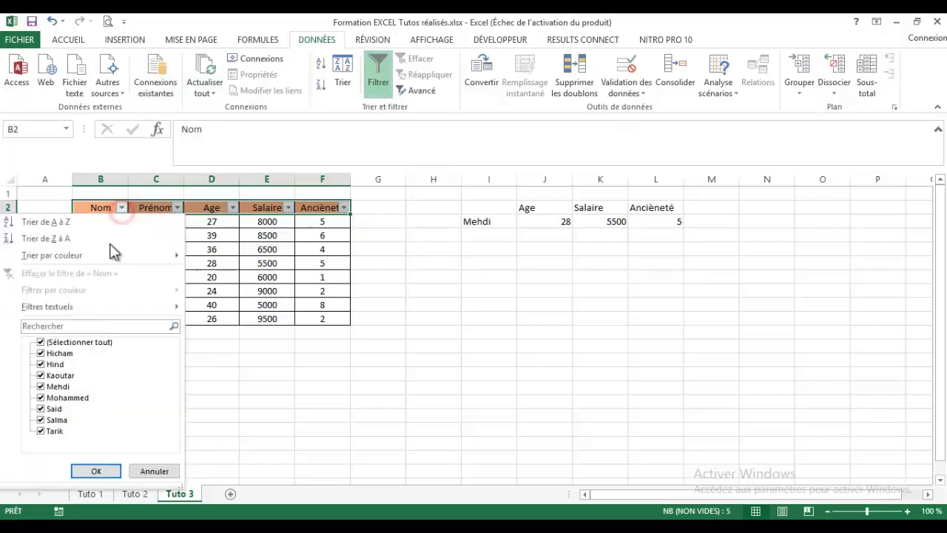
pyautogui.click(41, 353)
pyautogui.click(41, 342)
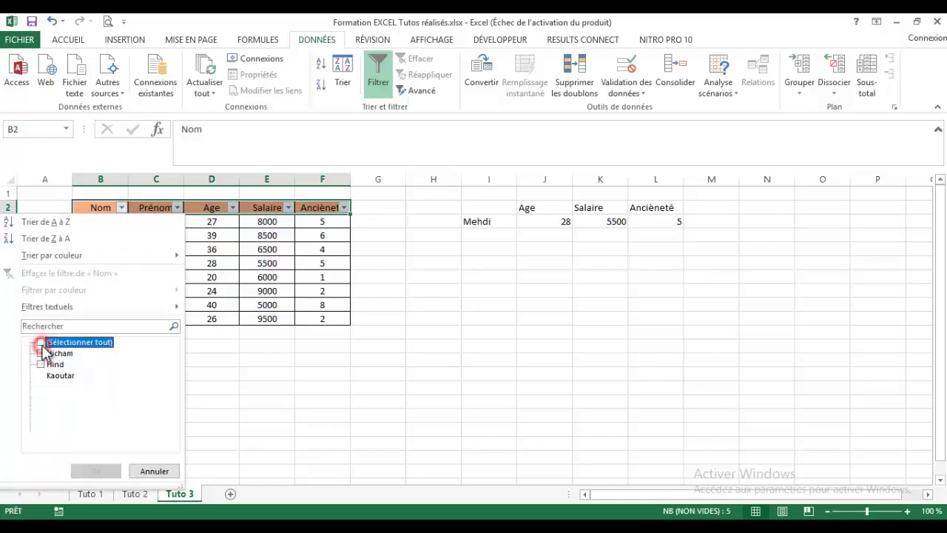
pyautogui.click(41, 353)
pyautogui.click(96, 470)
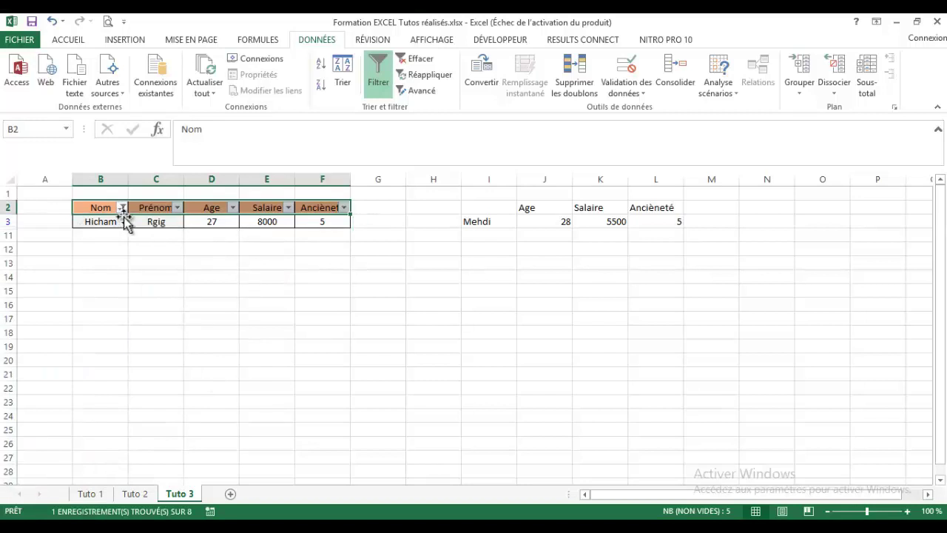
# Clear the Nom filter by re-selecting all names, showing all eight employees again.
pyautogui.click(121, 208)
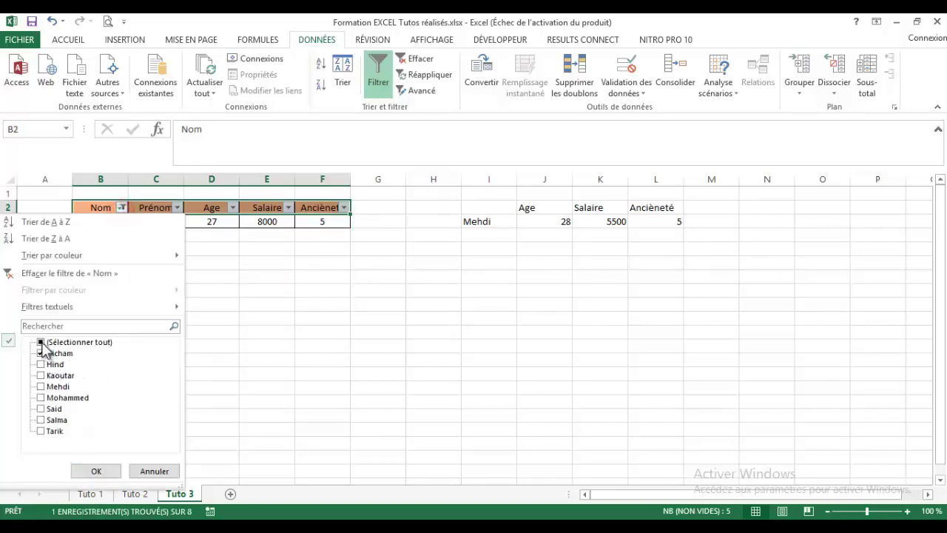
pyautogui.click(40, 342)
pyautogui.click(97, 471)
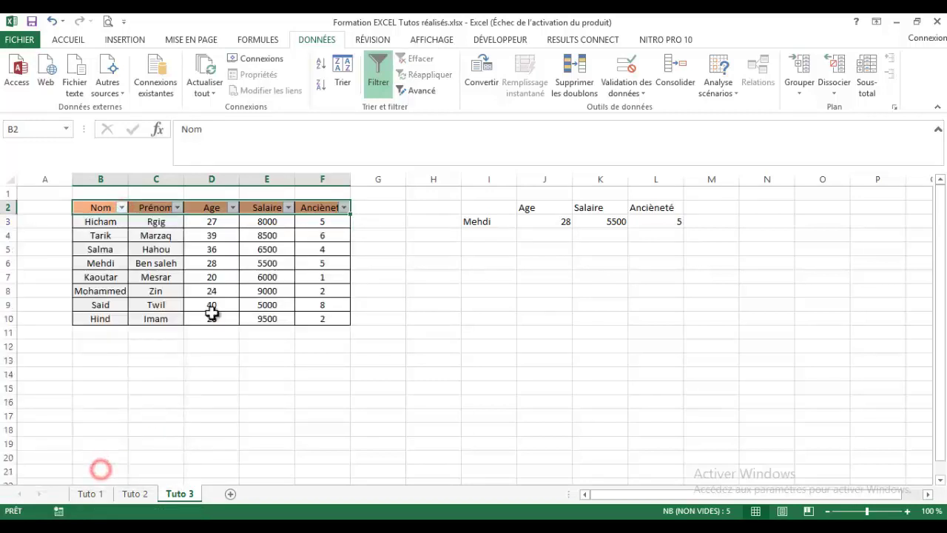
pyautogui.click(232, 207)
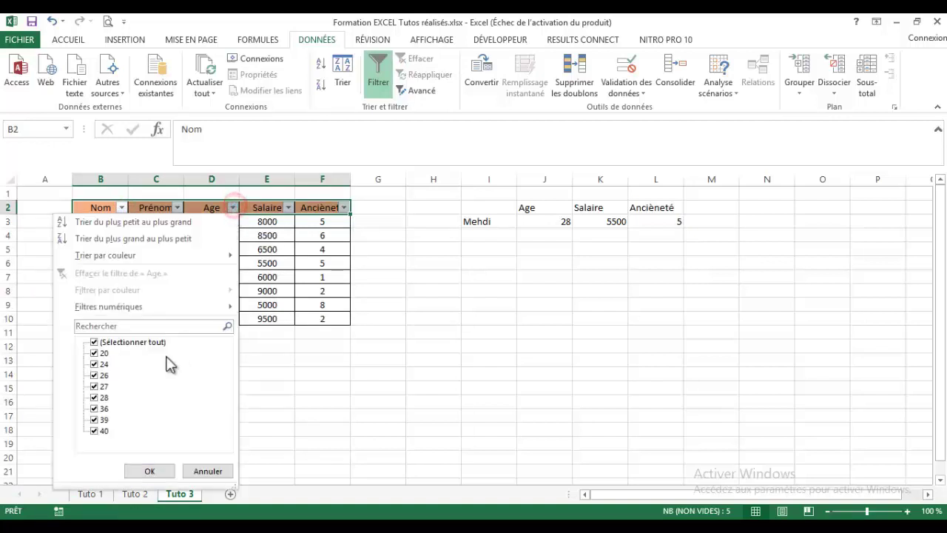
pyautogui.click(94, 341)
pyautogui.click(94, 397)
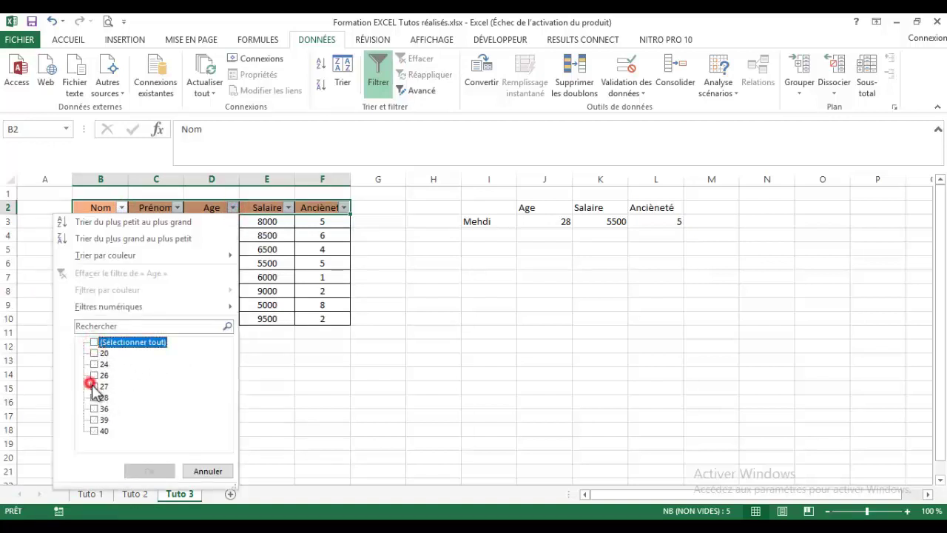
pyautogui.click(149, 471)
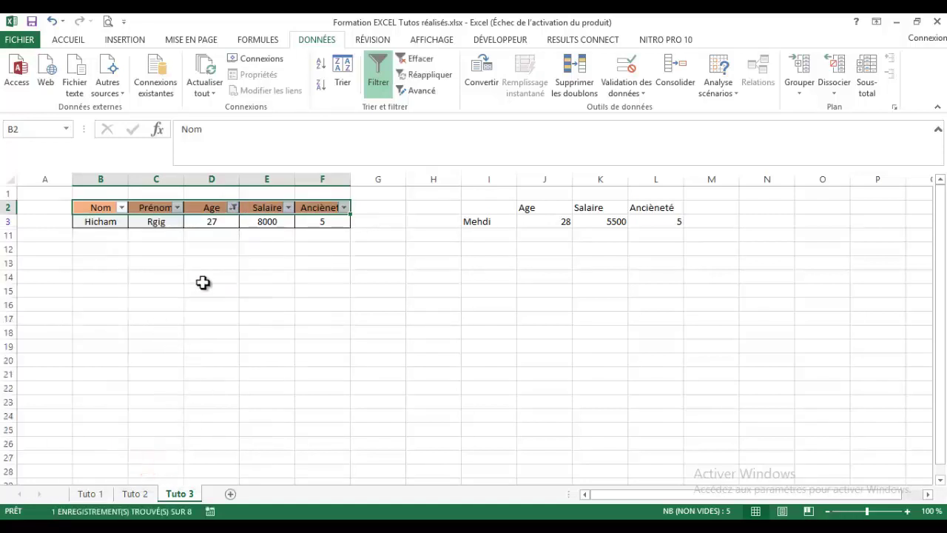
pyautogui.click(233, 207)
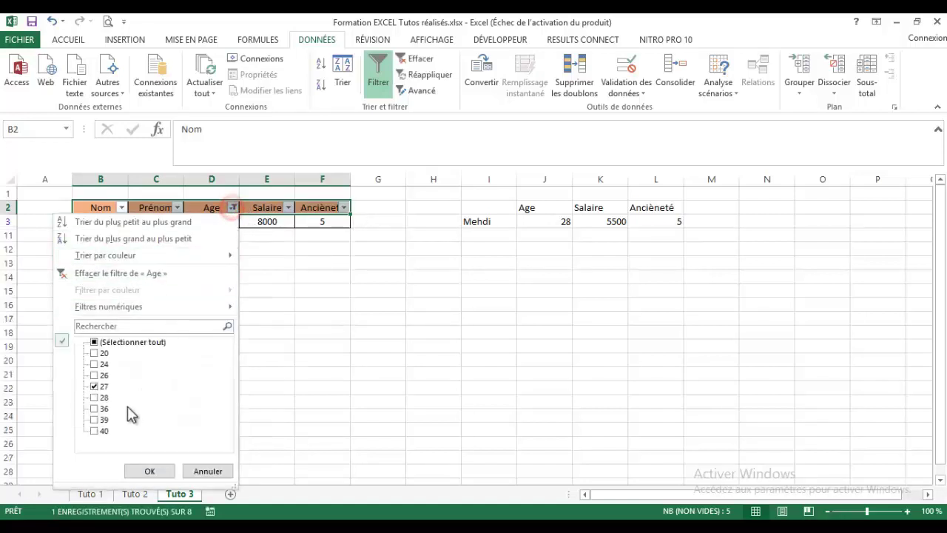
pyautogui.click(95, 342)
pyautogui.click(148, 471)
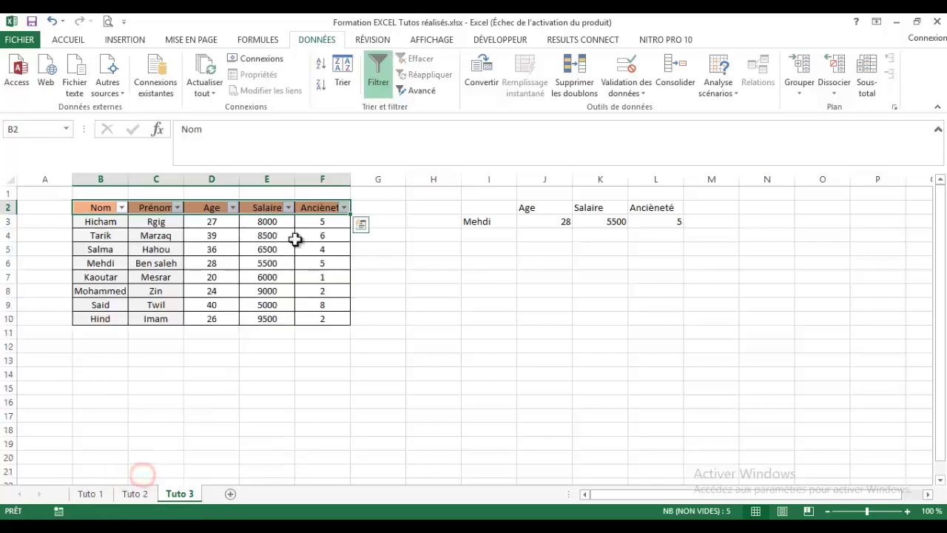
pyautogui.click(288, 208)
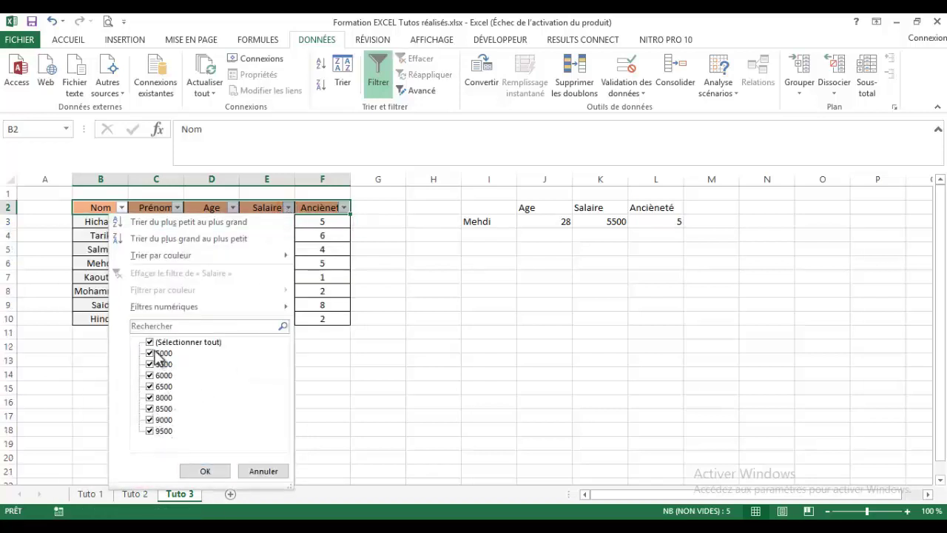
pyautogui.click(150, 342)
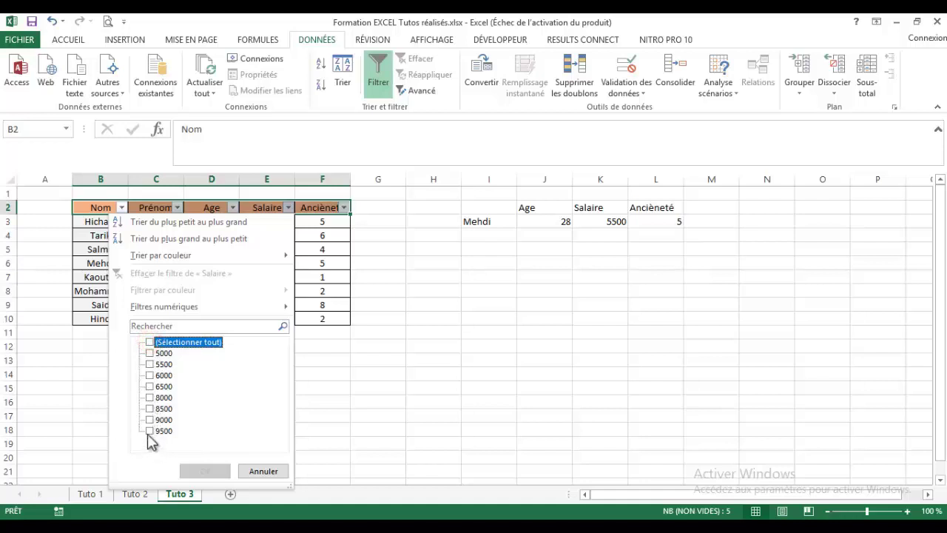
pyautogui.click(150, 430)
pyautogui.click(205, 470)
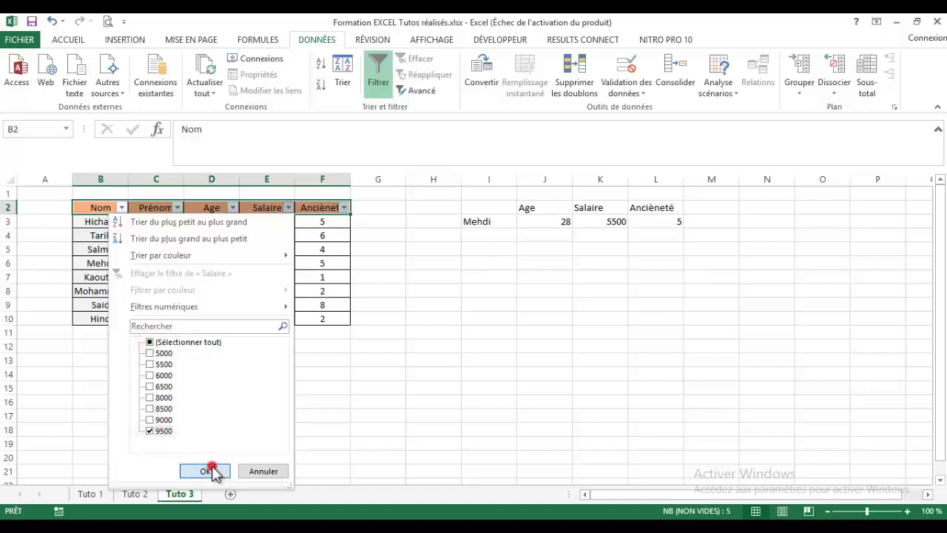
pyautogui.click(288, 208)
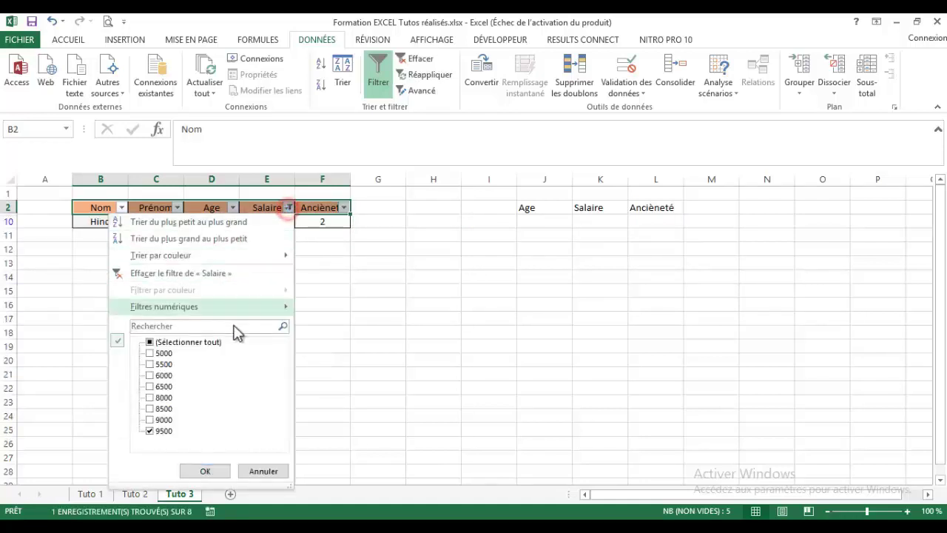
pyautogui.click(149, 342)
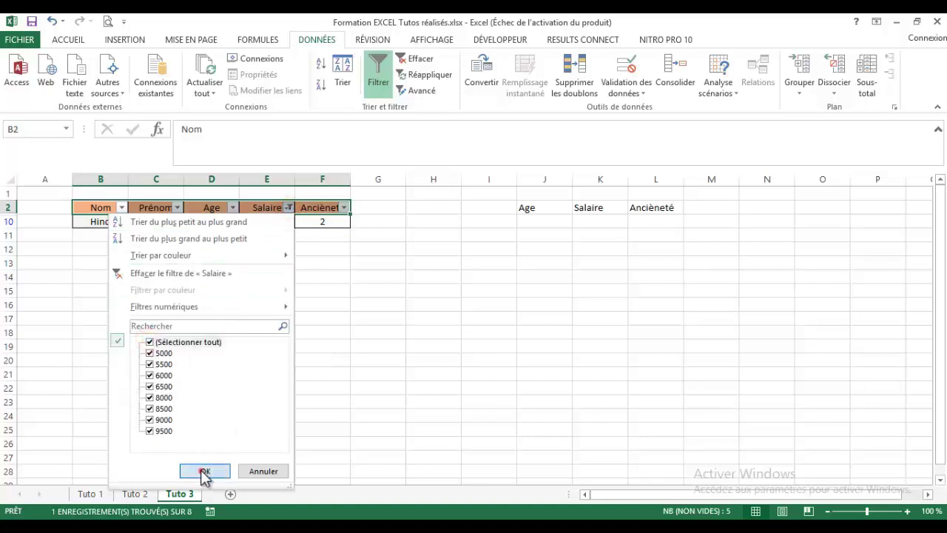
pyautogui.click(204, 471)
pyautogui.click(344, 212)
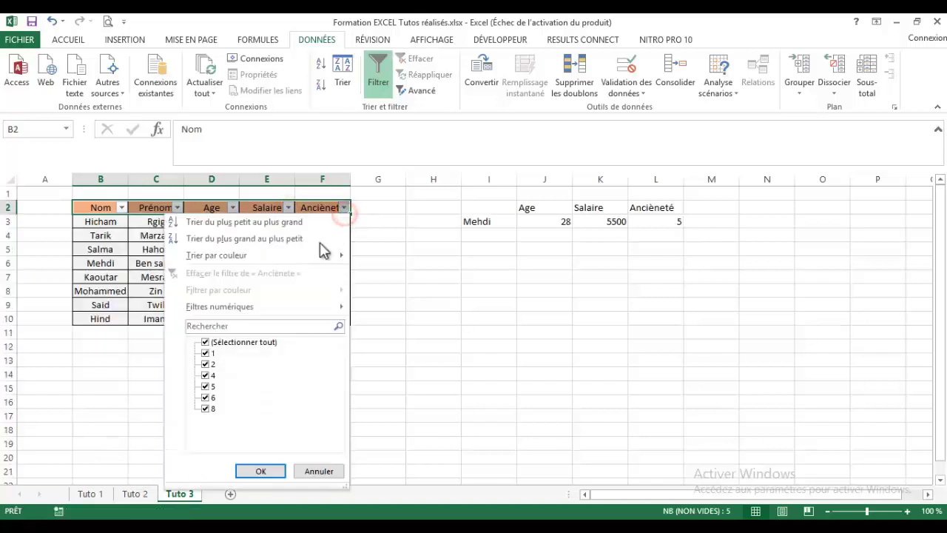
pyautogui.click(205, 342)
pyautogui.click(205, 387)
pyautogui.click(259, 469)
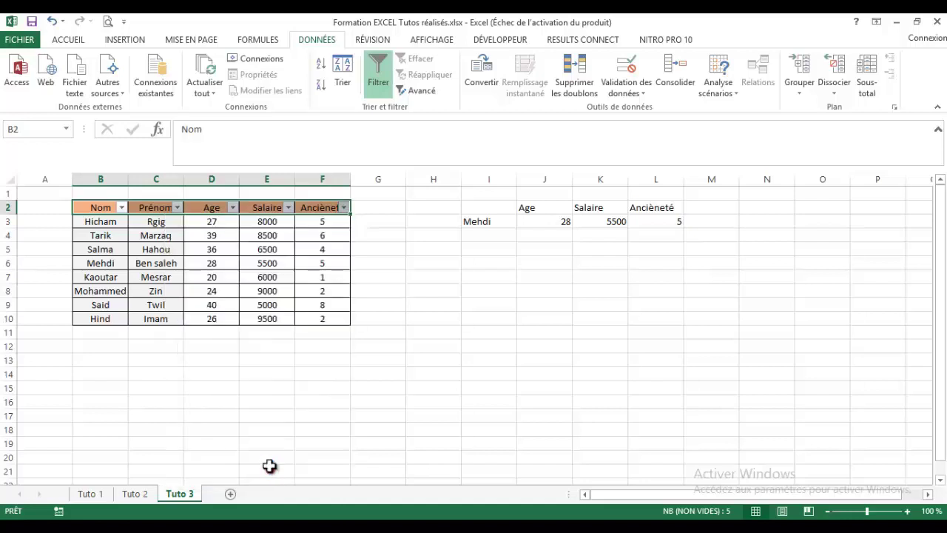